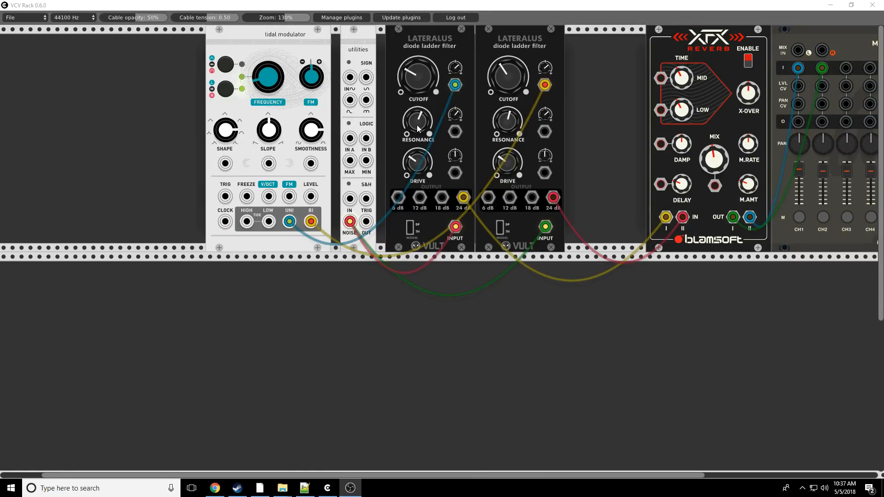
- Fine-tune the Resonance of both Lateralus diode ladder filters
left_click_drag(416, 125, 416, 111)
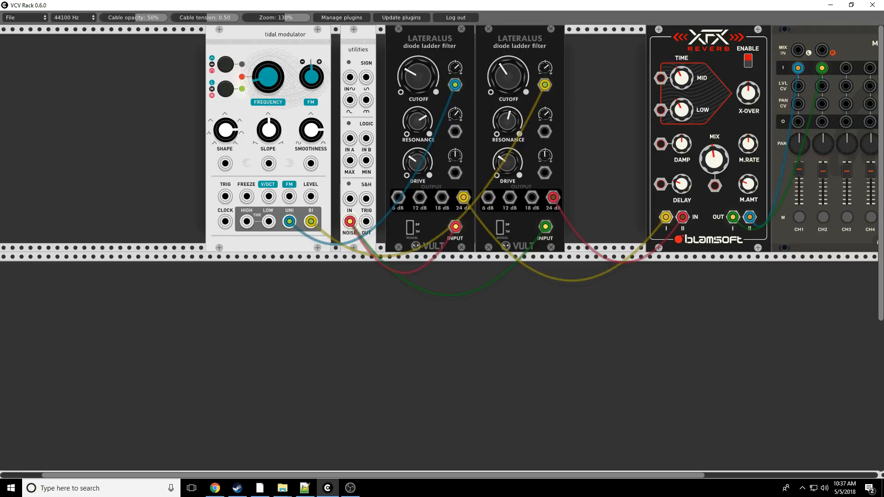
mouse_move(507, 121)
left_mouse_down()
mouse_move(507, 112)
mouse_move(507, 121)
left_mouse_up()
mouse_move(423, 131)
left_mouse_down()
mouse_move(423, 119)
mouse_move(422, 127)
left_mouse_up()
mouse_move(508, 121)
left_mouse_down()
mouse_move(507, 112)
mouse_move(507, 121)
left_mouse_up()
key("alt+Tab")
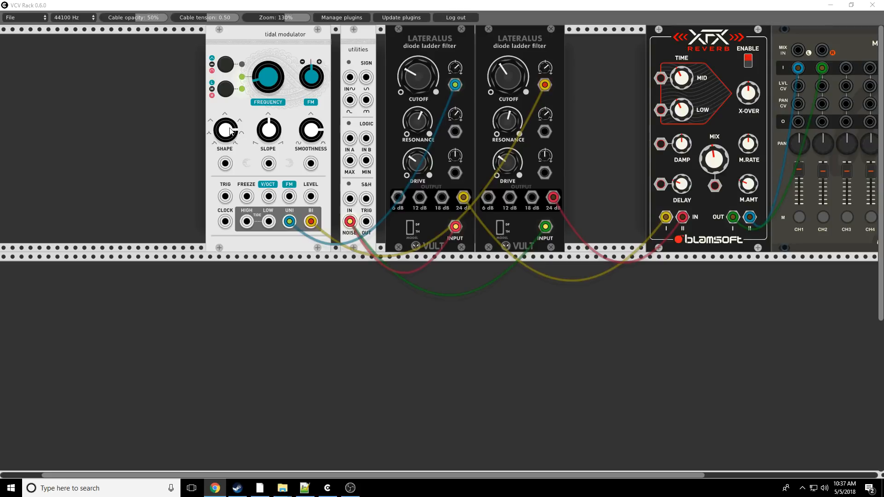
- Adjust the tidal modulator's Shape above centre and cycle through its output modes
left_click_drag(229, 132, 229, 264)
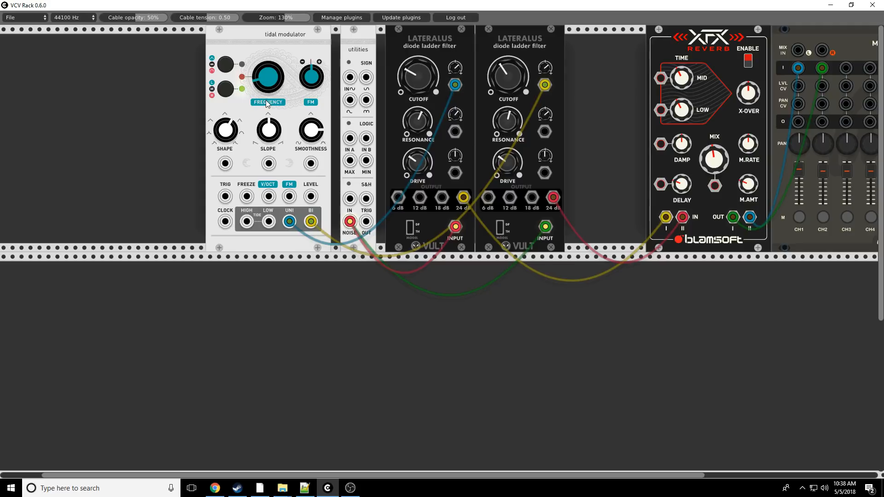
left_click_drag(239, 127, 239, 117)
left_click(229, 68)
left_click(229, 68)
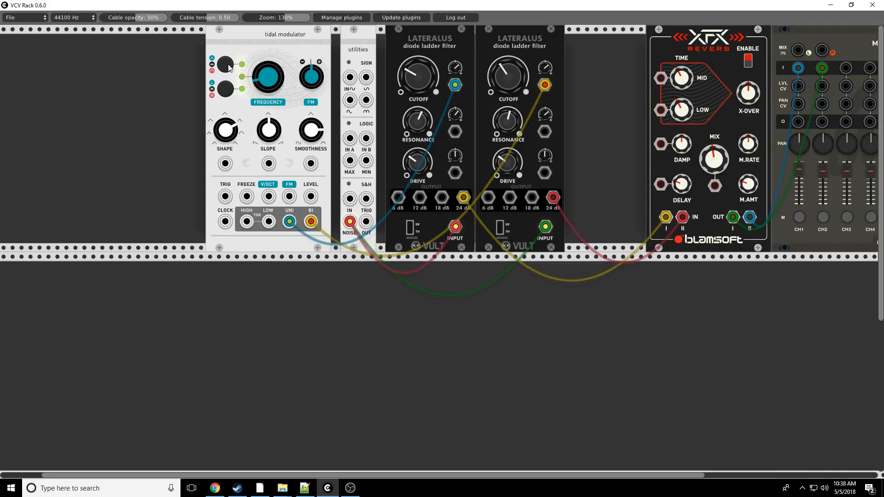
left_click(229, 67)
left_click(230, 65)
left_click(226, 69)
left_click(224, 66)
left_click(227, 65)
- Lower the tidal modulator's Frequency slightly and bring its Smoothness back to centre
mouse_move(268, 76)
left_mouse_down()
mouse_move(268, 45)
mouse_move(268, 78)
left_mouse_up()
mouse_move(268, 76)
left_mouse_down()
mouse_move(268, 22)
mouse_move(269, 76)
left_mouse_up()
left_click_drag(311, 134, 311, 152)
- Reposition the tidal modulator in the row to the left of the utilities module and readjust the Resonance of both Lateralus filters
left_click_drag(252, 37, 135, 36)
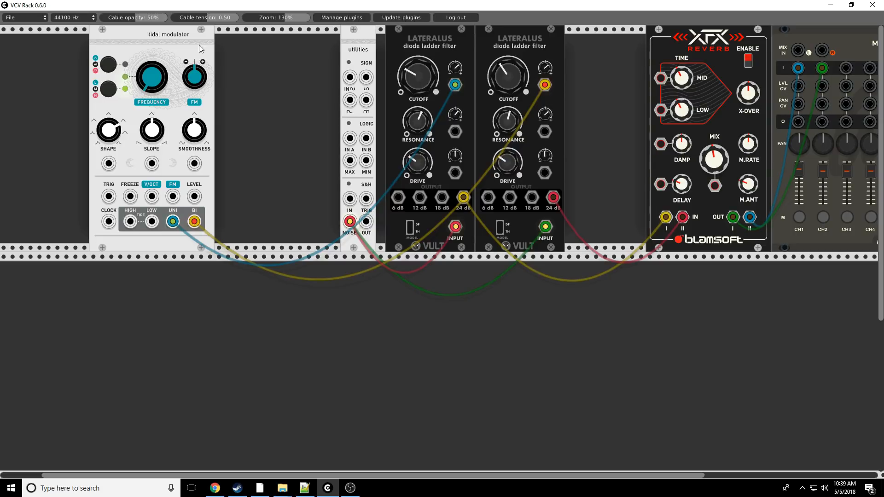
left_click_drag(199, 45, 318, 66)
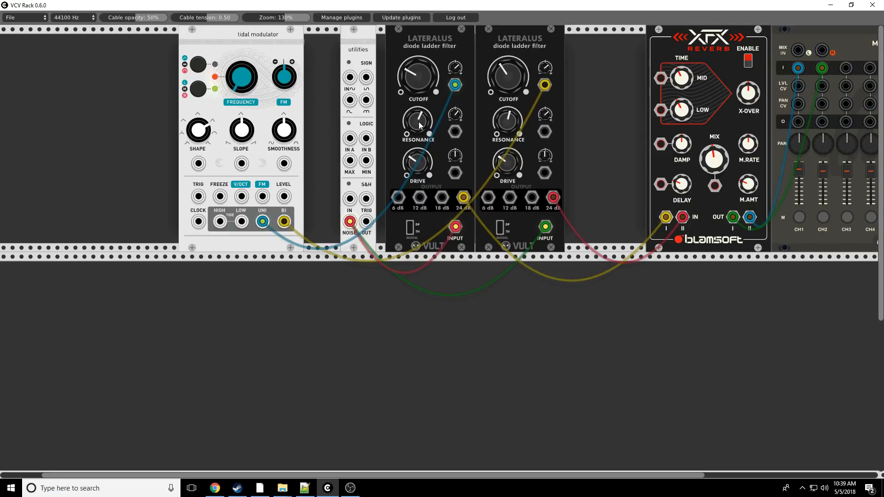
left_click_drag(418, 120, 507, 115)
left_click_drag(508, 122, 505, 196)
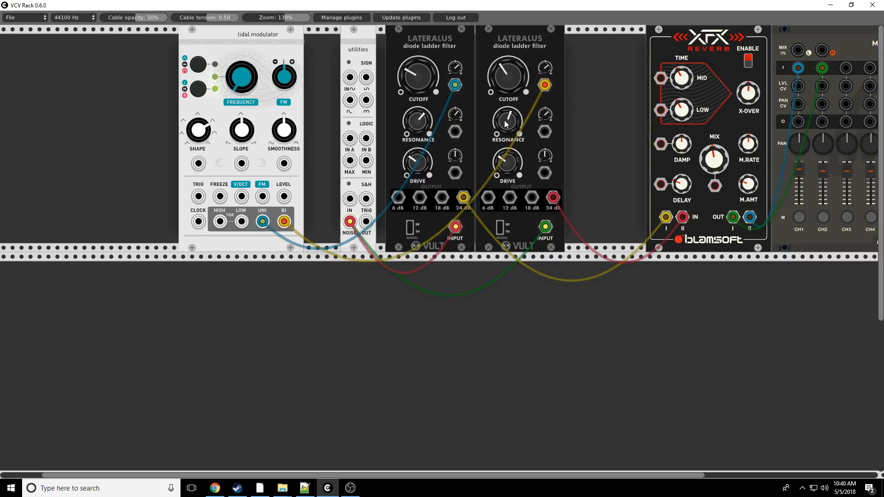
right_click(712, 54)
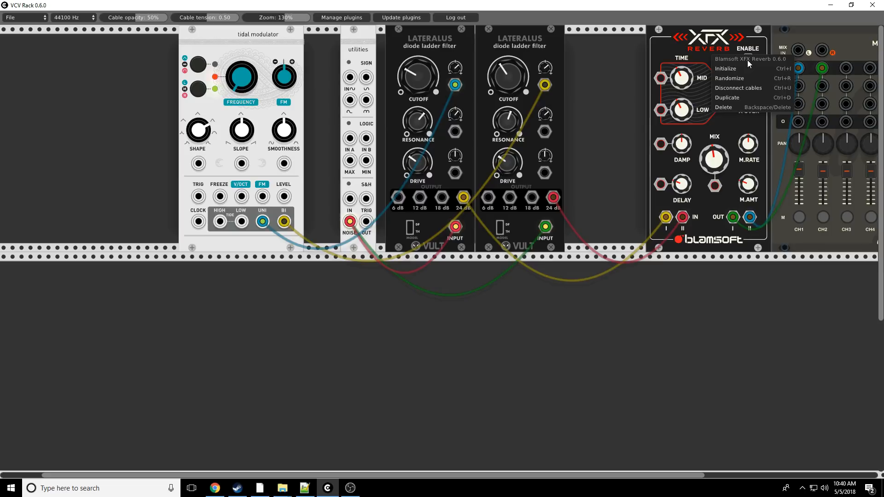
left_click(620, 69)
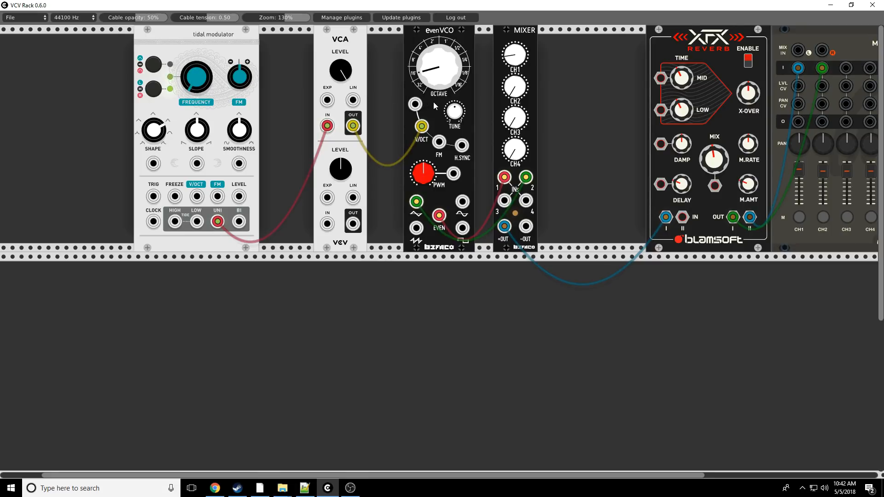
- Reduce the upper VCA Level and speed up the tidal modulator with a higher Frequency and the high range
mouse_move(344, 75)
left_mouse_down()
mouse_move(343, 115)
mouse_move(343, 76)
mouse_move(343, 90)
left_mouse_up()
left_click(154, 90)
left_click_drag(197, 81, 202, 42)
left_click(154, 91)
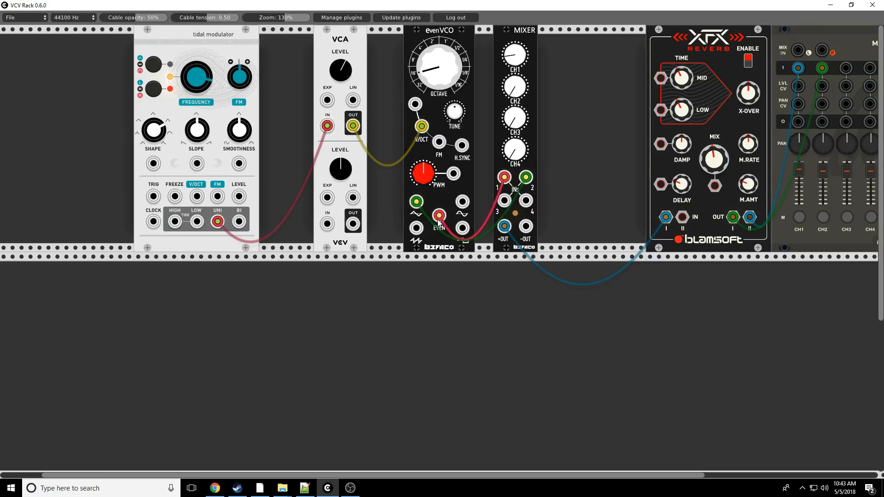
- Raise mixer CH2 to about centre, lower CH1, and retune the tidal modulator's Frequency and the evenVCO's Octave
left_click_drag(518, 102, 518, 84)
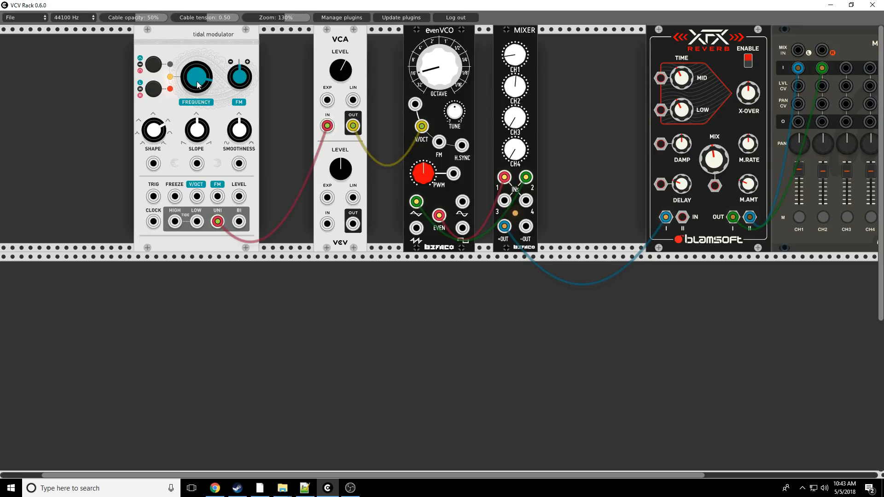
left_click_drag(196, 77, 196, 114)
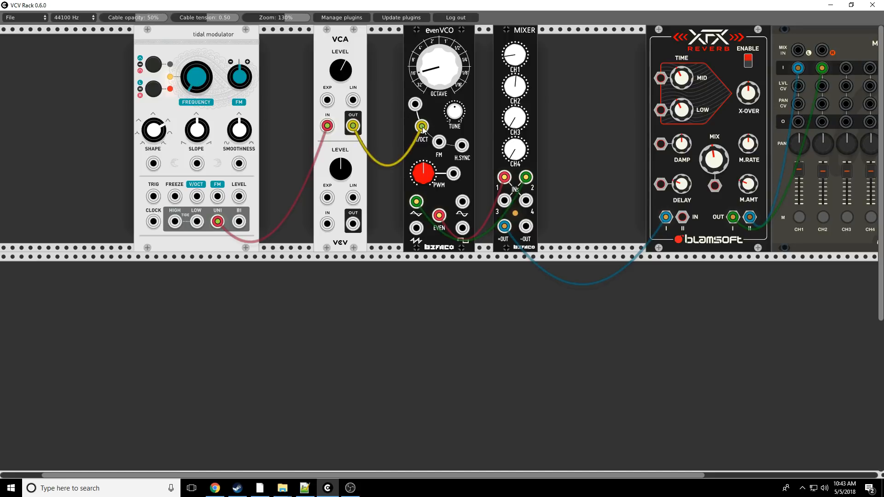
left_click_drag(438, 80, 439, 61)
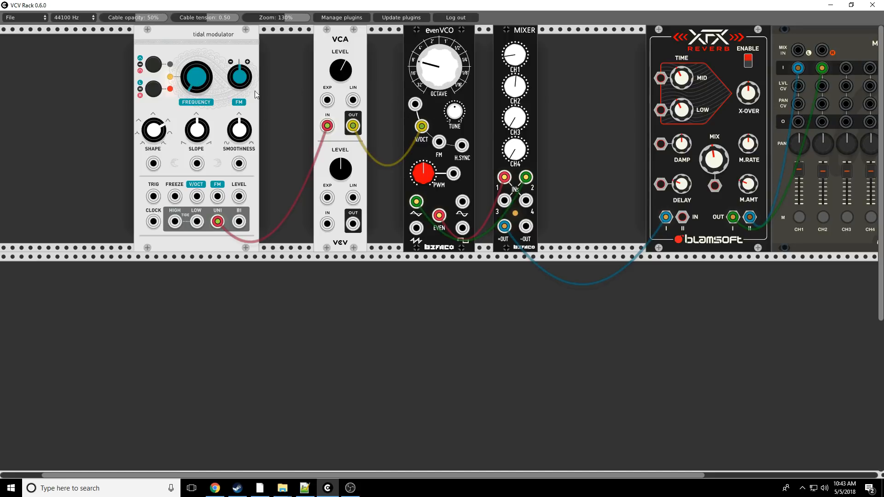
mouse_move(182, 81)
left_mouse_down()
mouse_move(183, 64)
mouse_move(193, 79)
left_mouse_up()
left_click_drag(514, 61, 514, 66)
left_click_drag(438, 215, 416, 201)
- Switch the tidal modulator to the low range and sweep its Slope to either side of centre
mouse_move(193, 139)
left_mouse_down()
mouse_move(193, 112)
mouse_move(194, 170)
mouse_move(193, 142)
left_mouse_up()
left_click(153, 90)
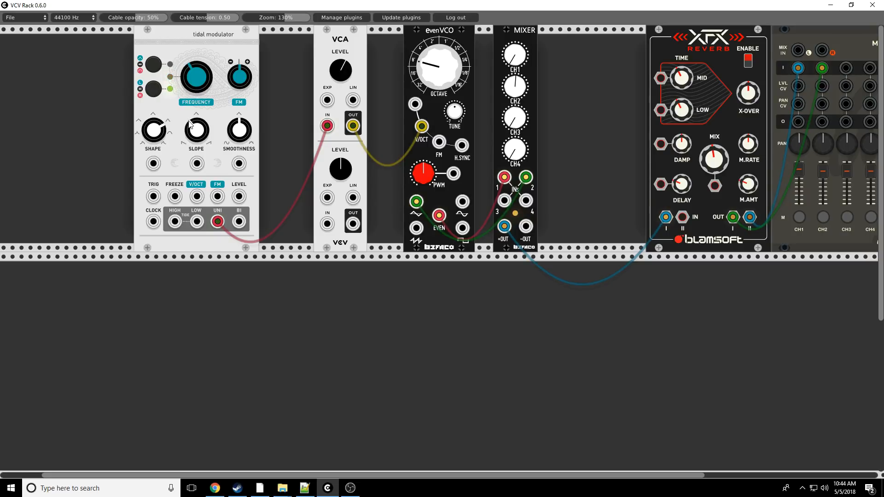
left_click_drag(191, 125, 191, 144)
left_click_drag(193, 148, 193, 129)
left_click_drag(199, 135, 152, 176)
- Sweep the tidal modulator's Shape down and up to vary the curve of its waveform
left_click_drag(152, 131, 153, 137)
left_click_drag(153, 136, 153, 108)
left_click_drag(153, 137, 153, 129)
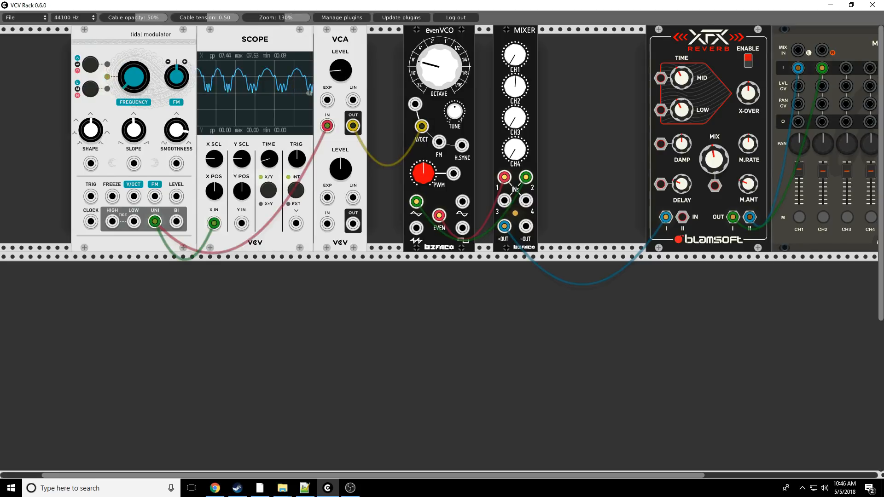
- Set the upper VCA Level near centre and sweep the tidal modulator's Smoothness from low to maximum
left_click_drag(340, 70, 340, 35)
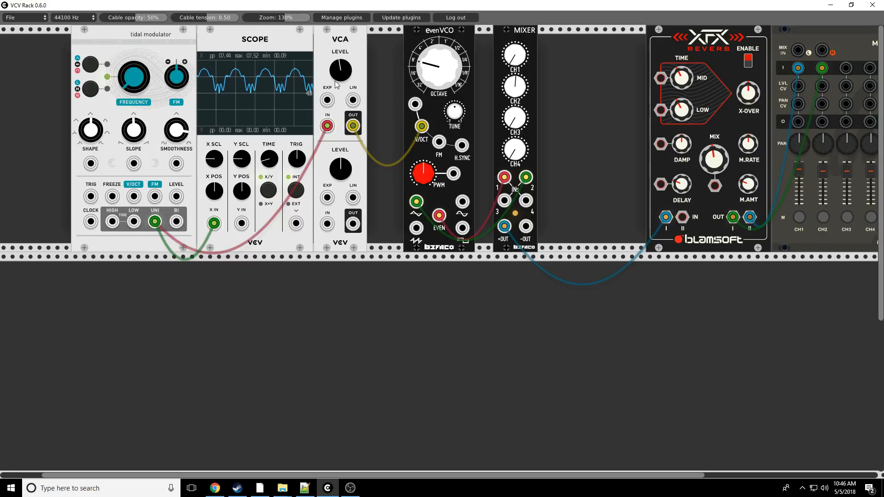
left_click_drag(174, 129, 173, 340)
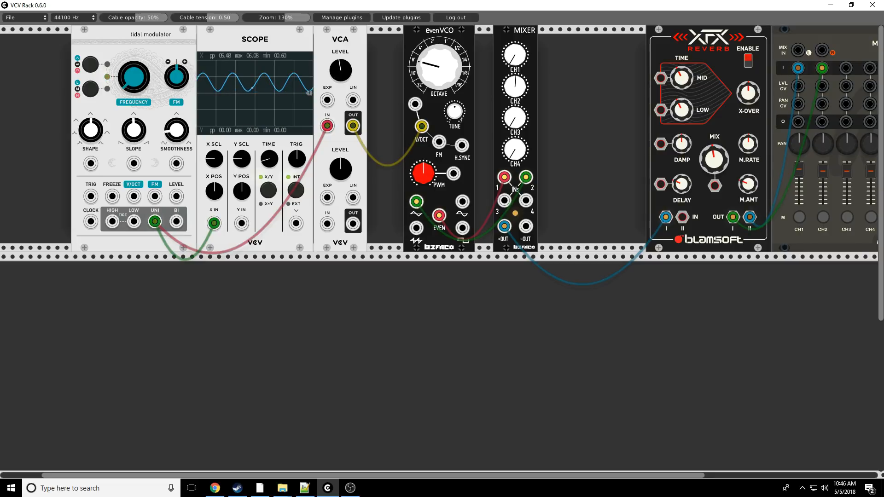
left_click_drag(176, 130, 176, 56)
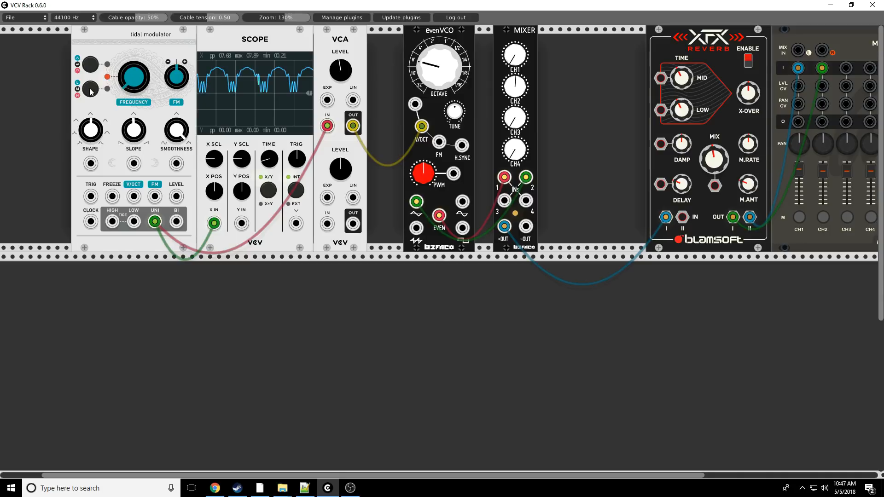
- Raise the tidal modulator's Frequency, ease its Smoothness below maximum, and switch to the low range
left_click_drag(129, 83, 129, 20)
mouse_move(175, 129)
left_mouse_down()
mouse_move(175, 206)
mouse_move(175, 156)
mouse_move(175, 170)
left_mouse_up()
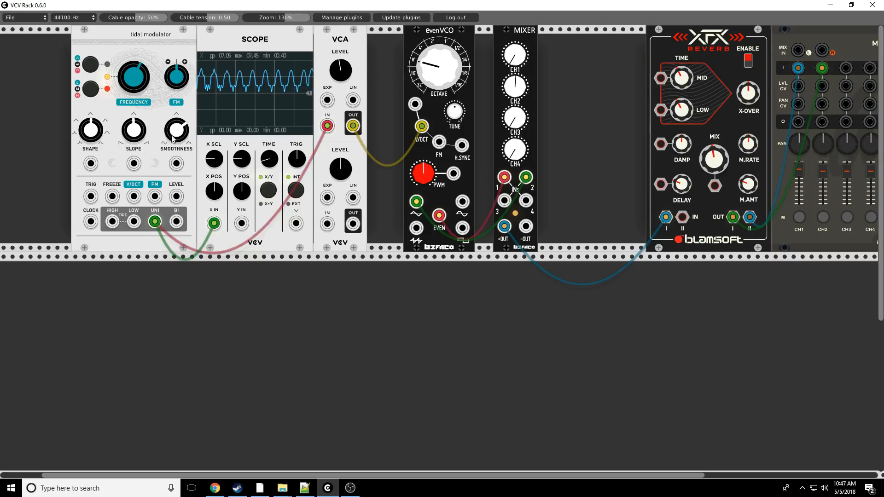
left_click(94, 93)
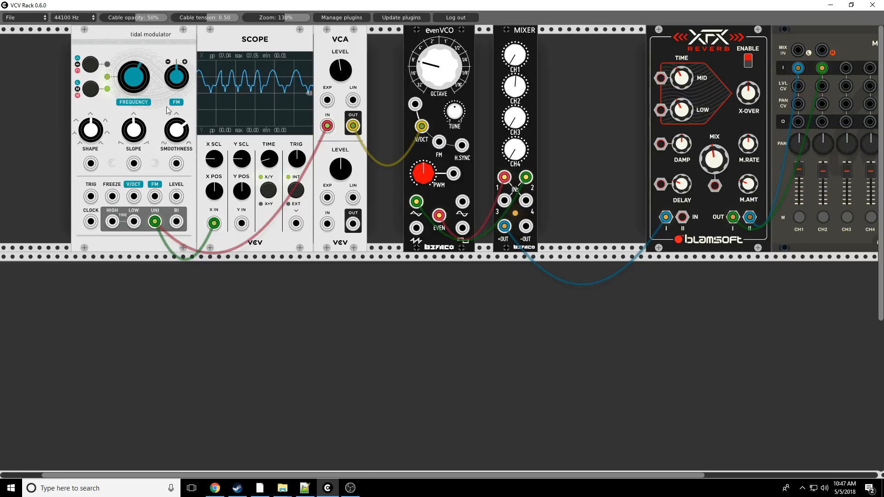
- Slow the tidal modulator with a lower Frequency and reduce its Smoothness below centre
left_click_drag(134, 78, 133, 221)
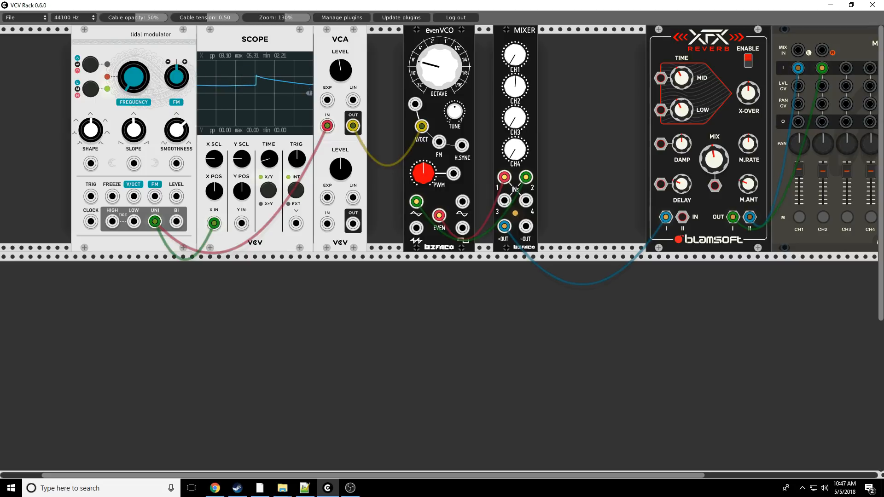
left_click_drag(176, 132, 176, 166)
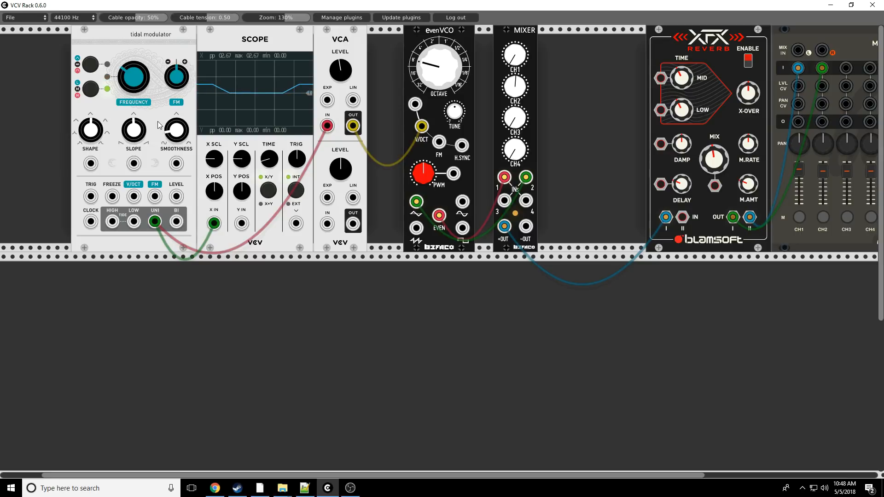
left_click_drag(132, 66, 131, 83)
- Turn the tidal modulator's Shape toward its minimum and return its Smoothness to centre
left_click_drag(94, 132, 94, 143)
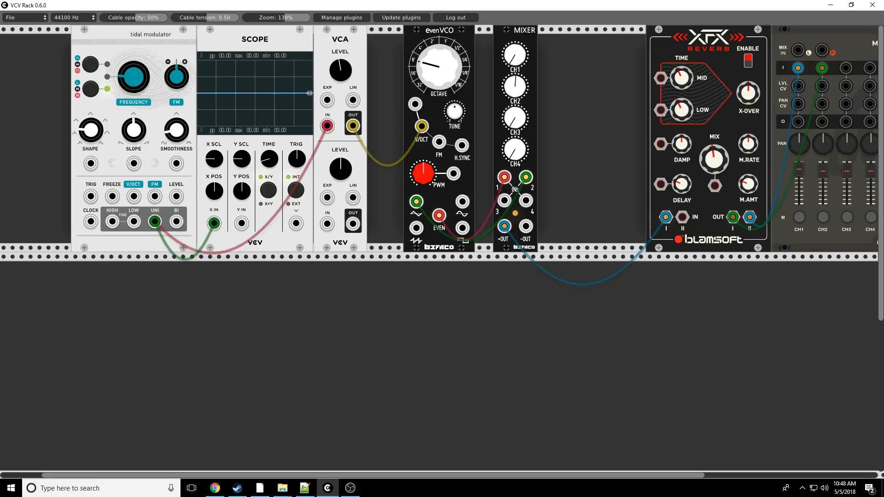
left_click_drag(177, 130, 176, 116)
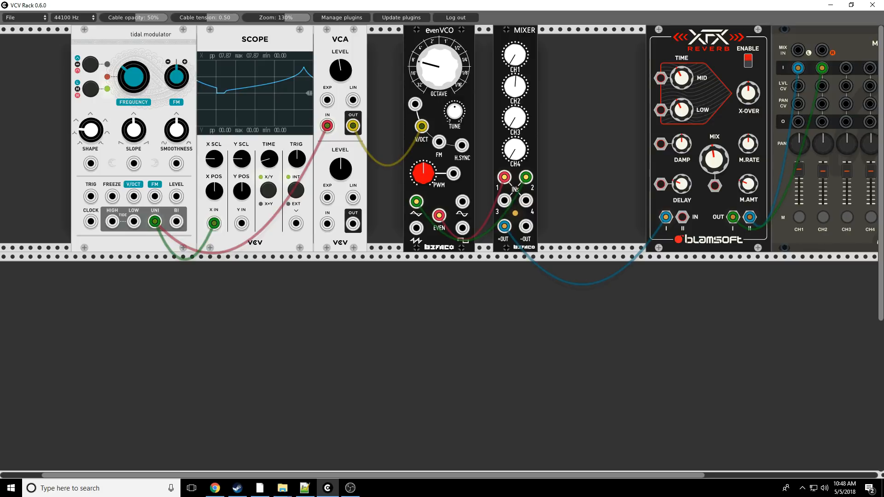
mouse_move(94, 128)
left_mouse_down()
mouse_move(93, 79)
mouse_move(94, 119)
left_mouse_up()
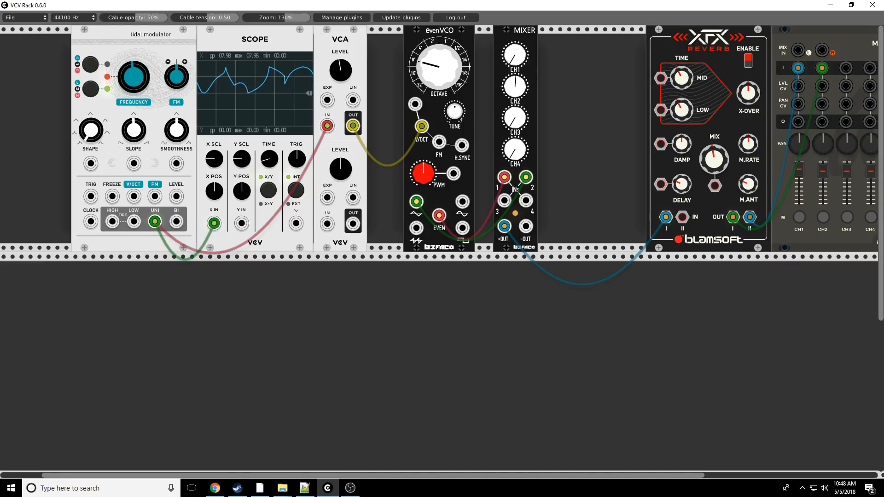
left_click(78, 58)
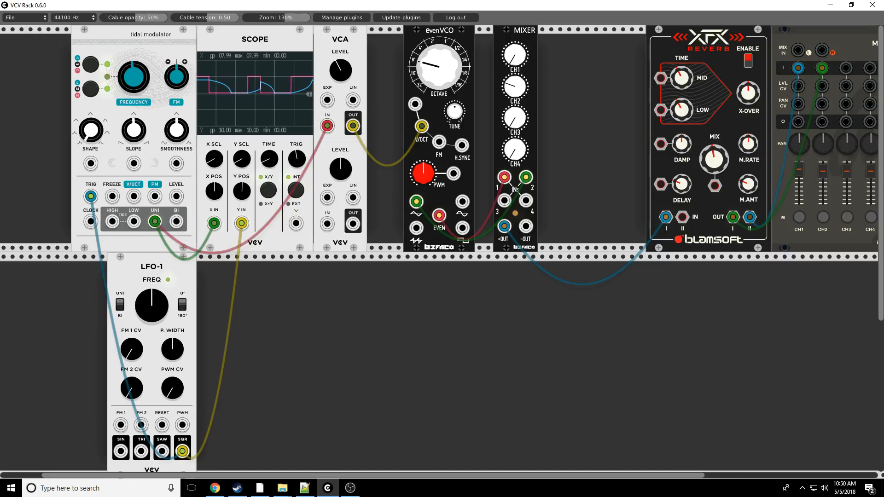
- Lower the scope's Time to show more cycles and turn the tidal modulator's Shape to maximum
left_click_drag(270, 159, 271, 169)
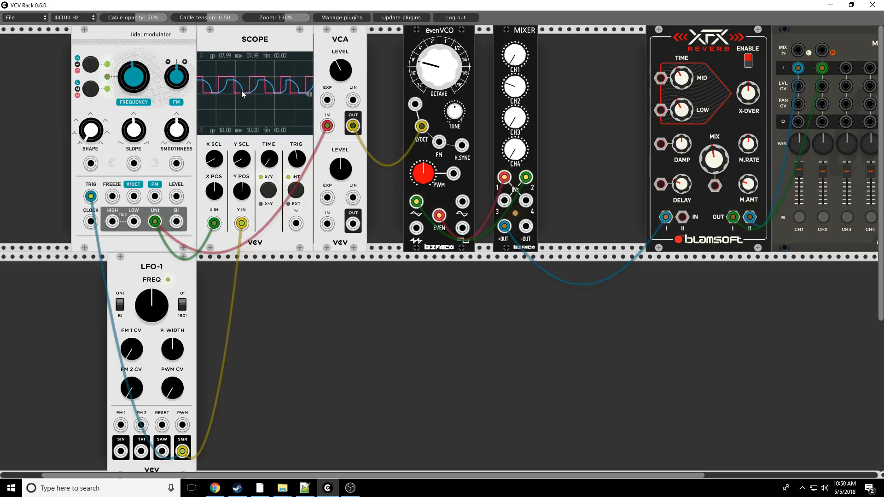
left_click_drag(91, 138, 91, 118)
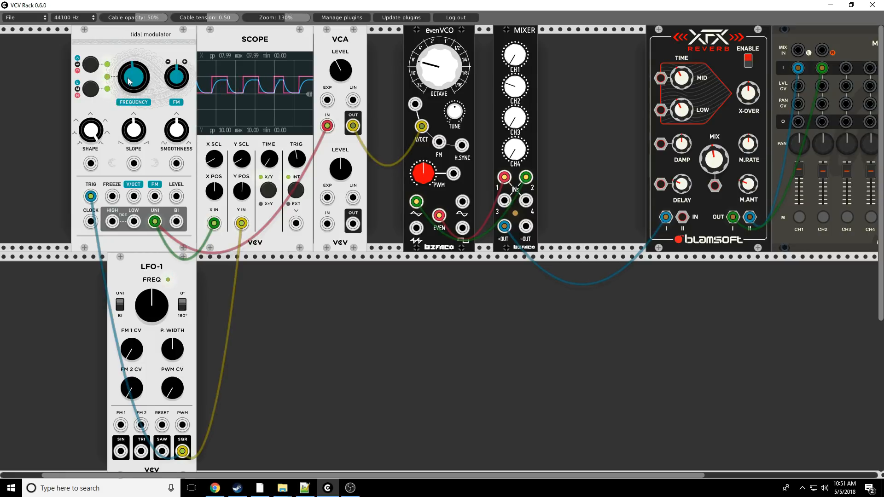
- Turn the tidal modulator's Frequency below centre, bringing it partway back up to alter the triggered envelope's speed
left_click_drag(129, 82, 128, 81)
left_click_drag(129, 81, 129, 63)
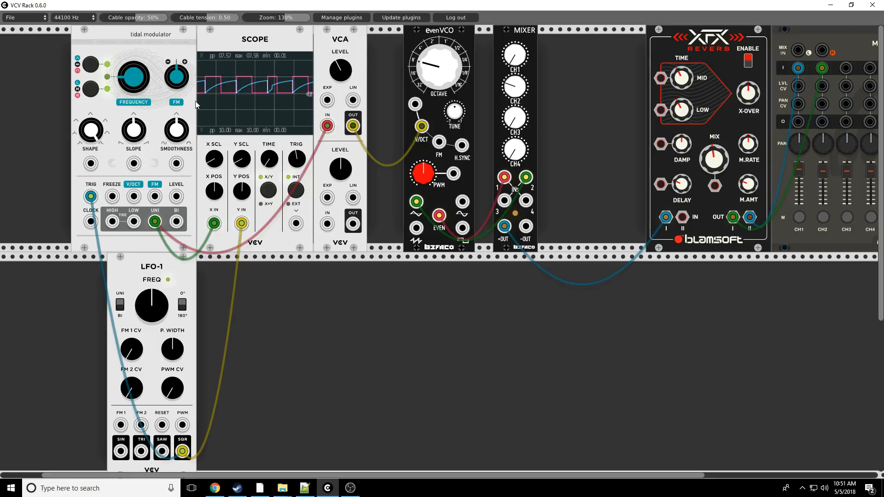
left_click_drag(128, 81, 128, 36)
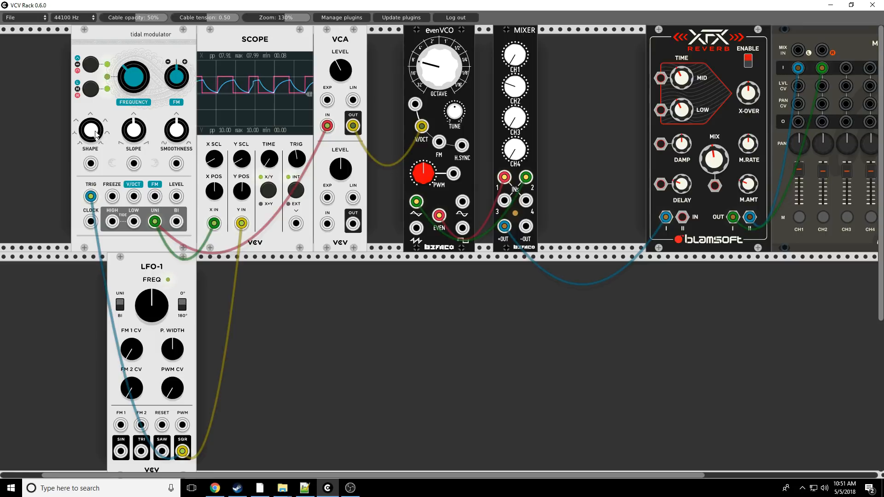
- Turn the tidal modulator's Shape down and back up while raising its Slope and Smoothness
left_click_drag(96, 133, 95, 145)
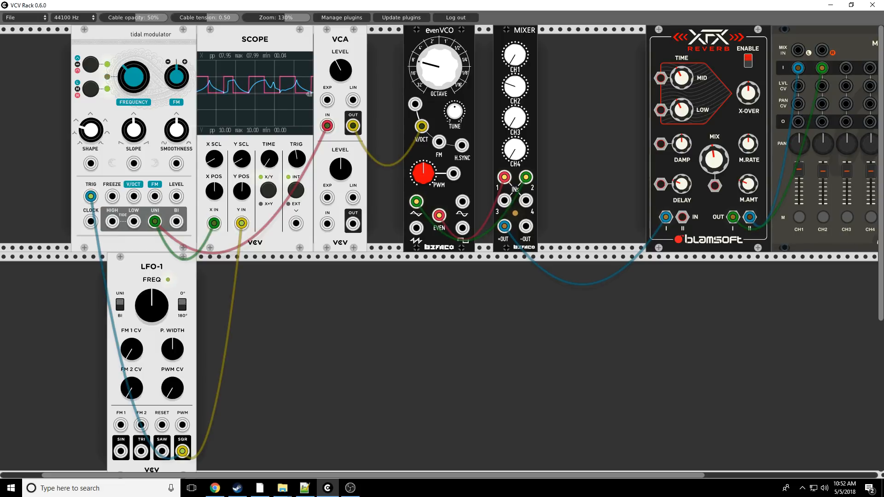
left_click_drag(178, 132, 178, 93)
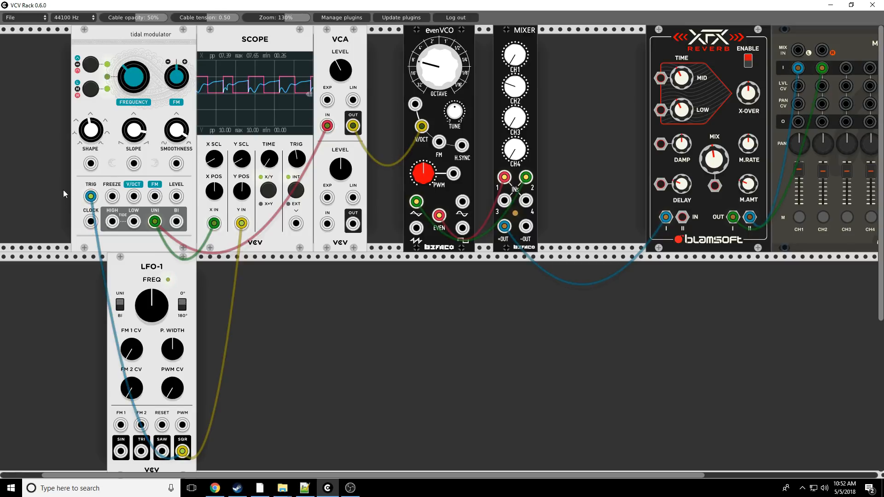
left_click_drag(93, 133, 93, 120)
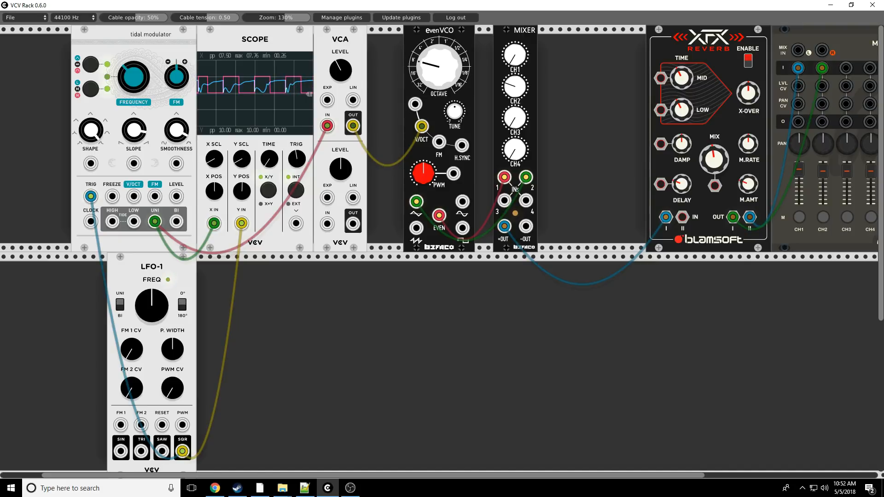
- Sweep the tidal modulator's Smoothness down and back up on the triggered envelope
left_click_drag(177, 132, 177, 179)
left_click_drag(176, 130, 176, 299)
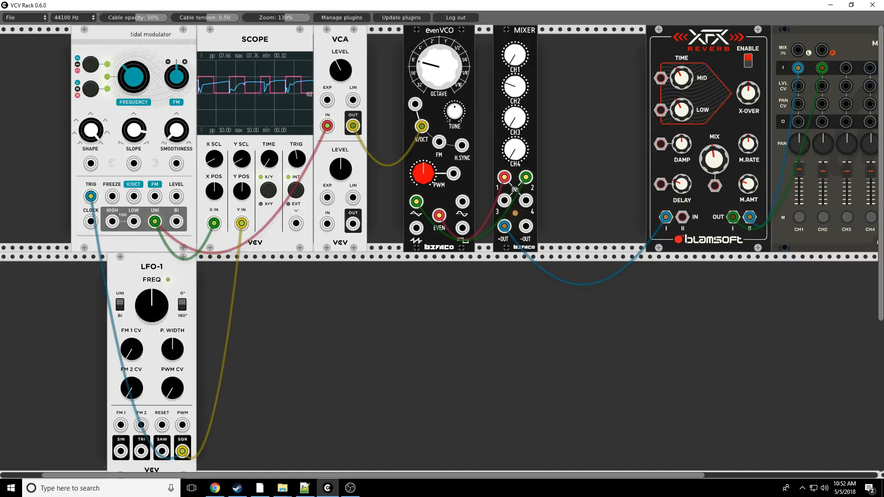
left_click_drag(176, 131, 176, 75)
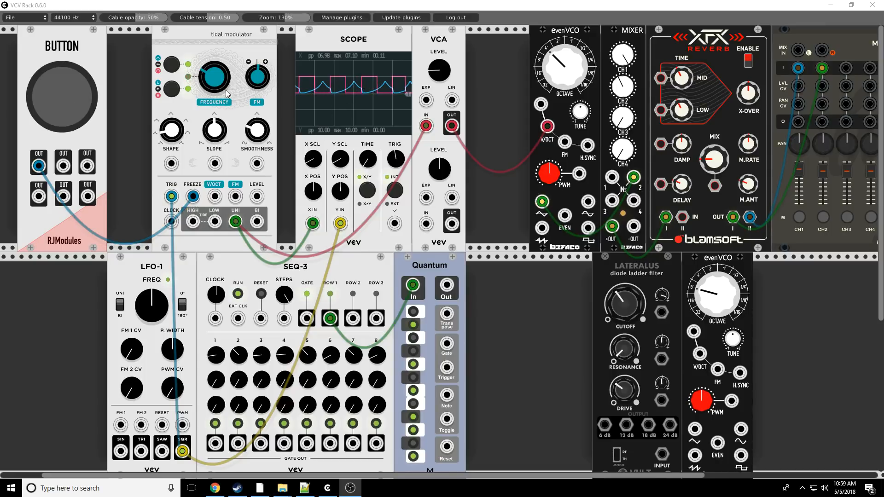
- Trigger the tidal modulator's Freeze input from the RJModules Button
left_click(69, 95)
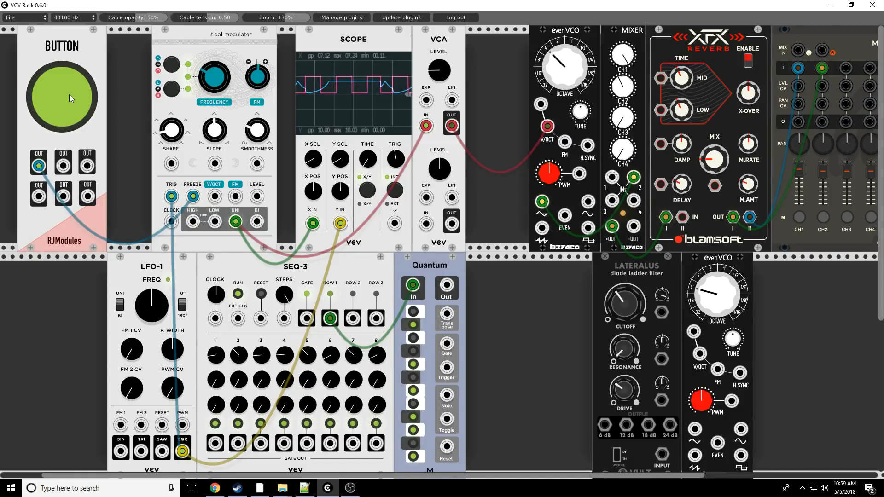
- Repeatedly freeze and release the tidal modulator's envelope with the RJModules Button
left_click(69, 95)
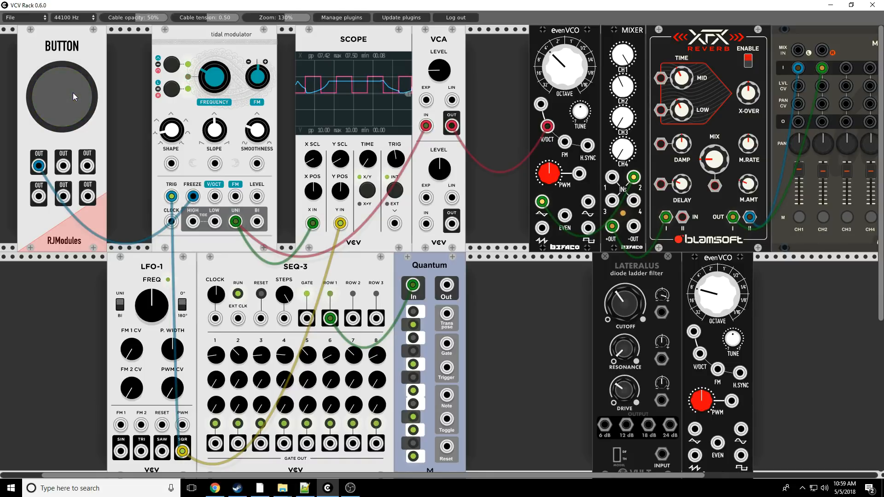
left_click(73, 96)
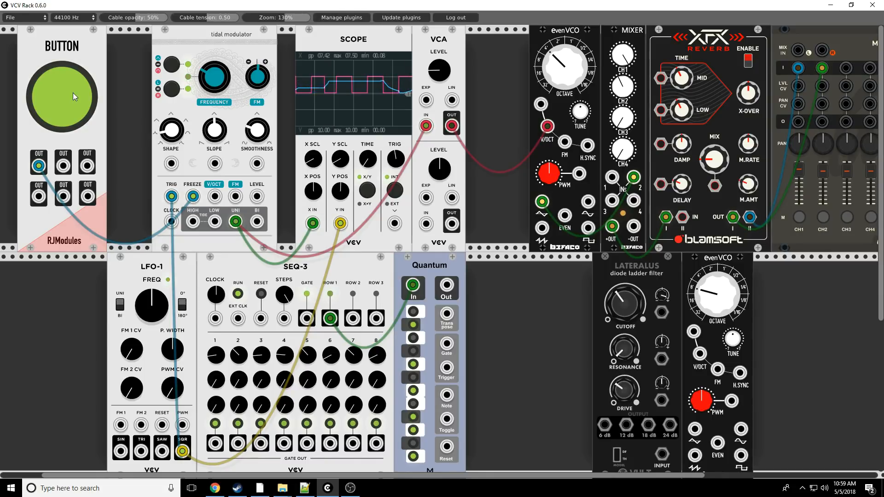
left_click(73, 93)
left_click(73, 93)
left_click(72, 92)
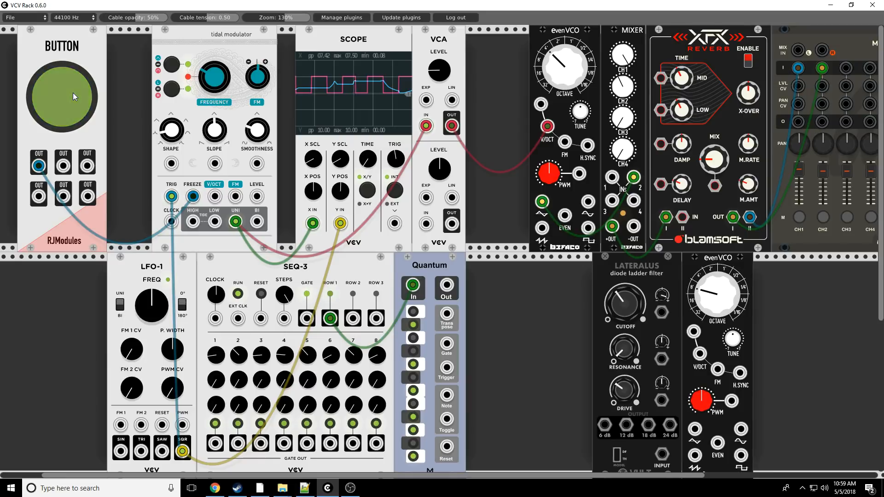
left_click(72, 93)
left_click(73, 92)
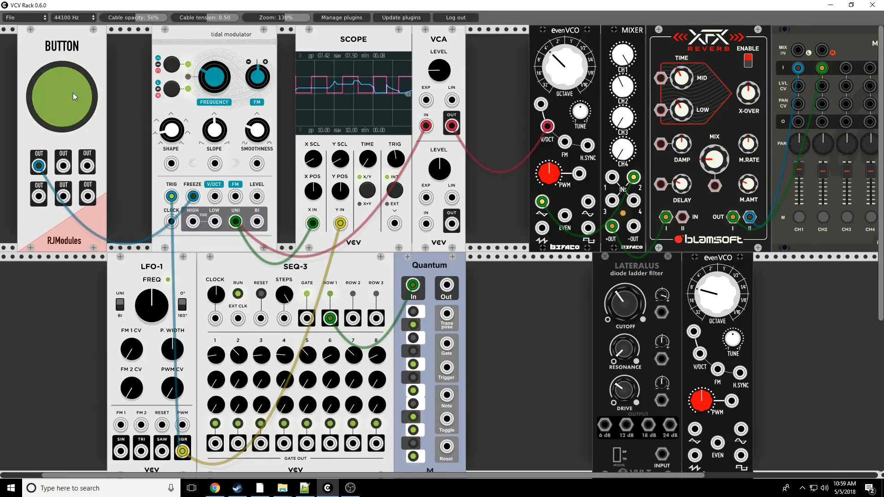
left_click(72, 93)
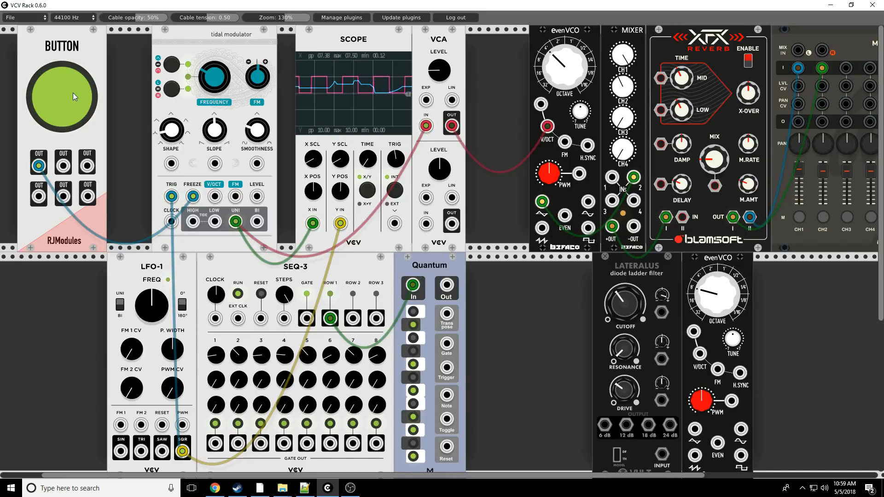
left_click(73, 93)
left_click(73, 92)
left_click(73, 93)
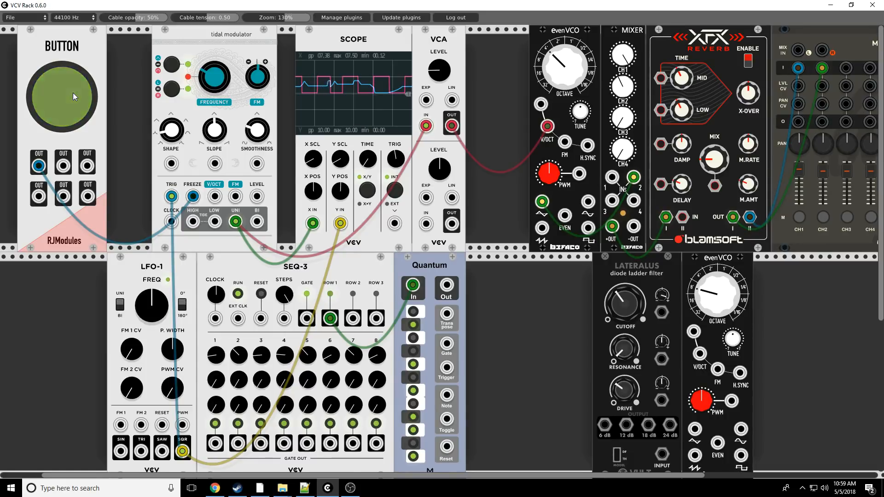
left_click(73, 93)
left_click(73, 92)
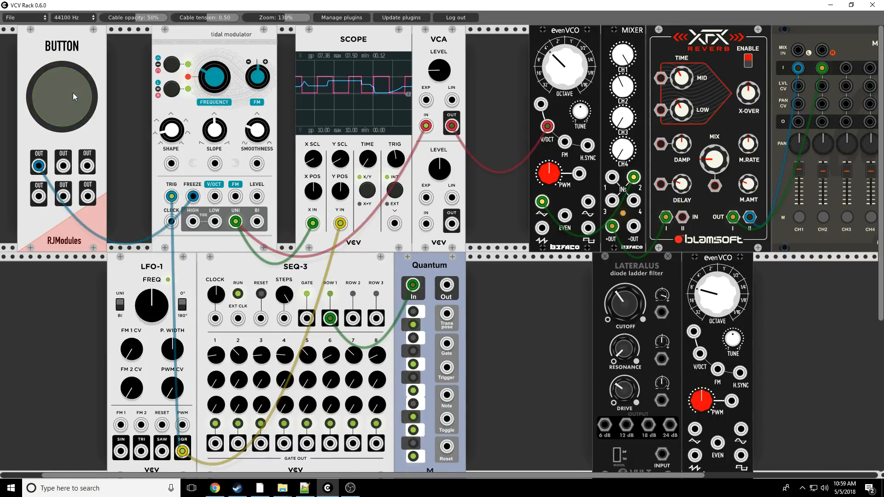
left_click(72, 93)
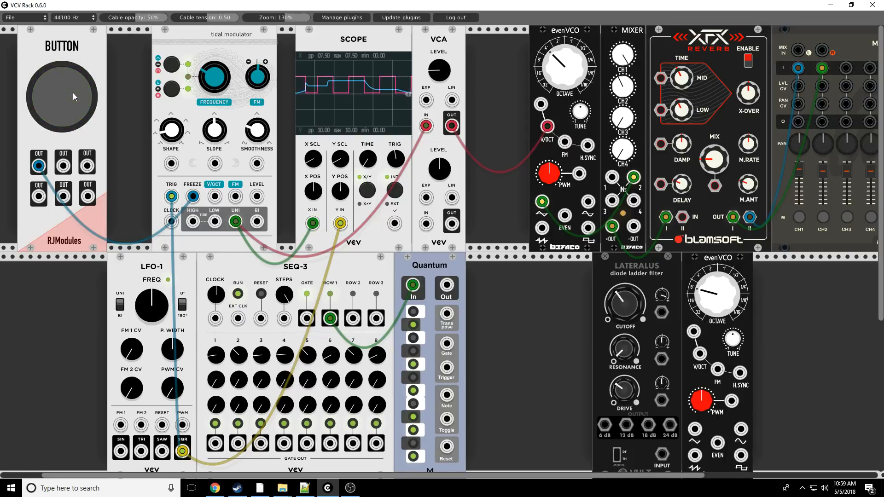
left_click(72, 92)
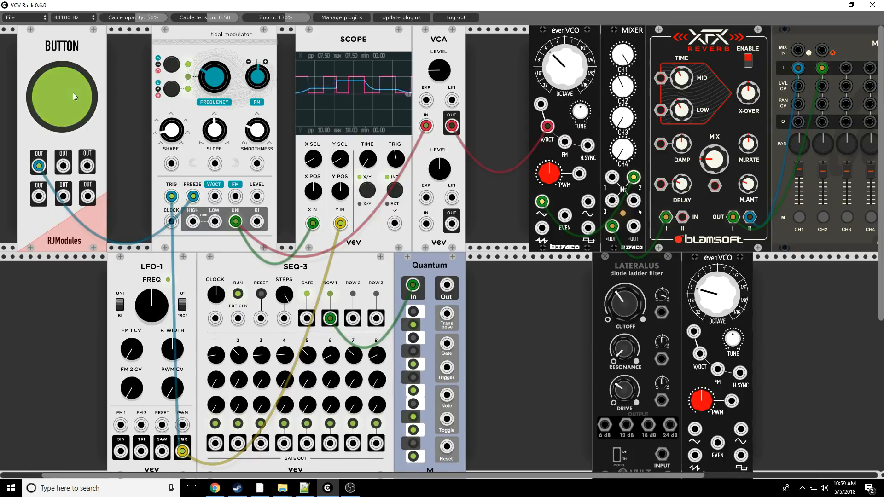
left_click(73, 92)
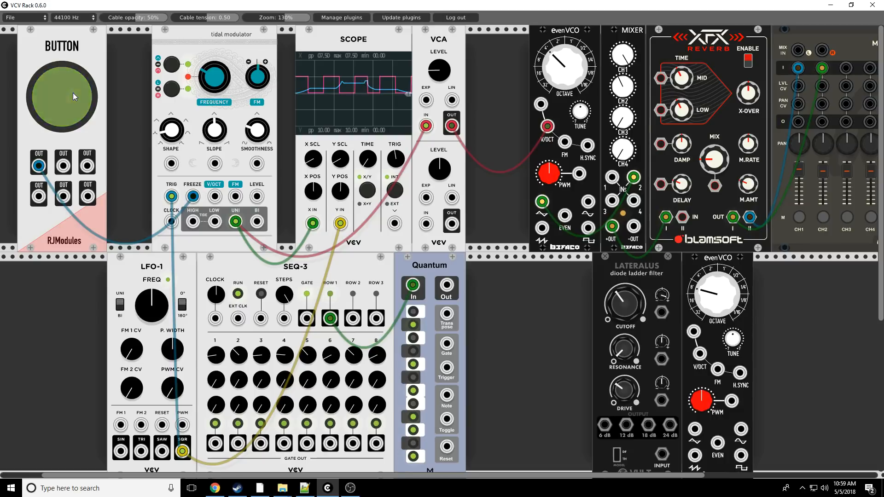
left_click(73, 93)
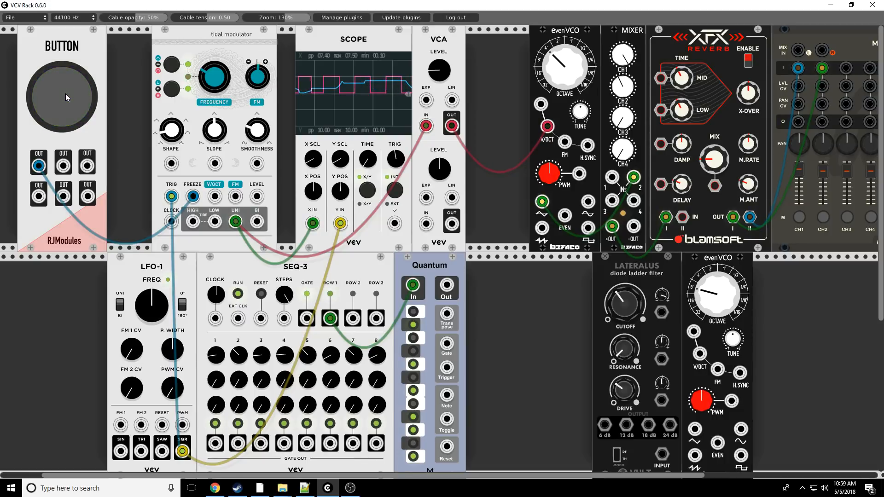
left_click(53, 96)
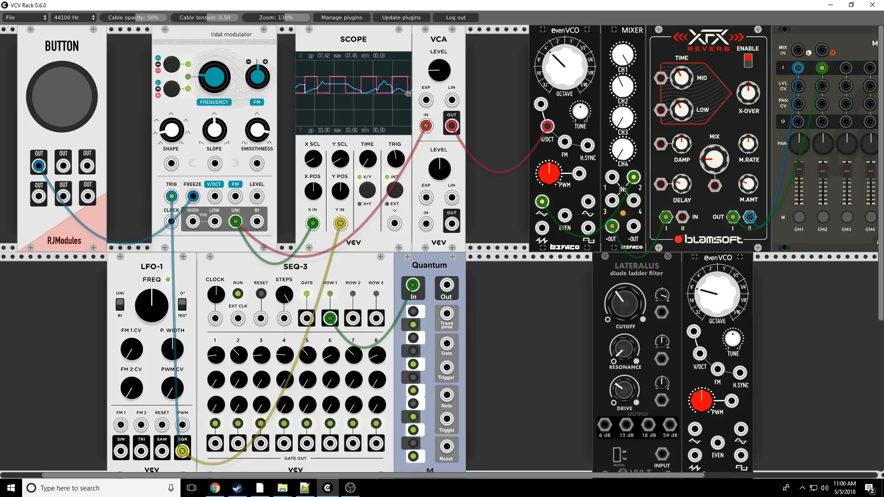
- Slow LFO-1 by lowering its Freq, and freeze and release the envelope with the Button
left_click_drag(153, 308, 153, 372)
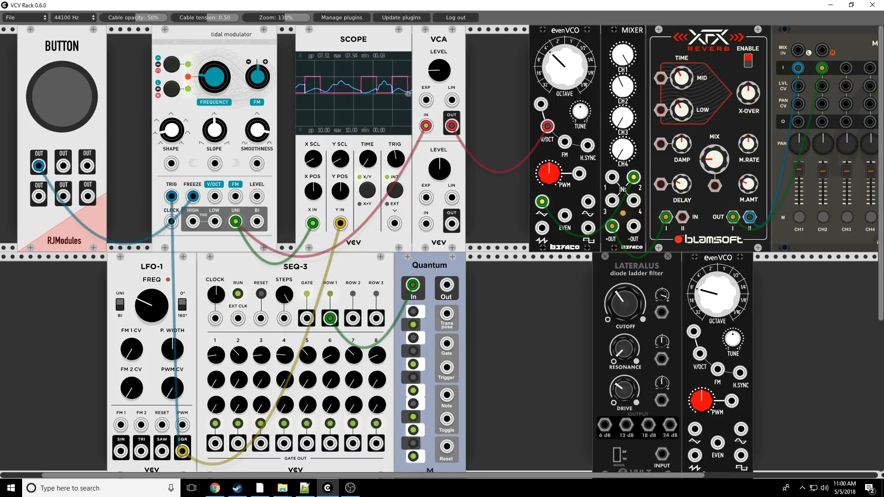
left_click(62, 94)
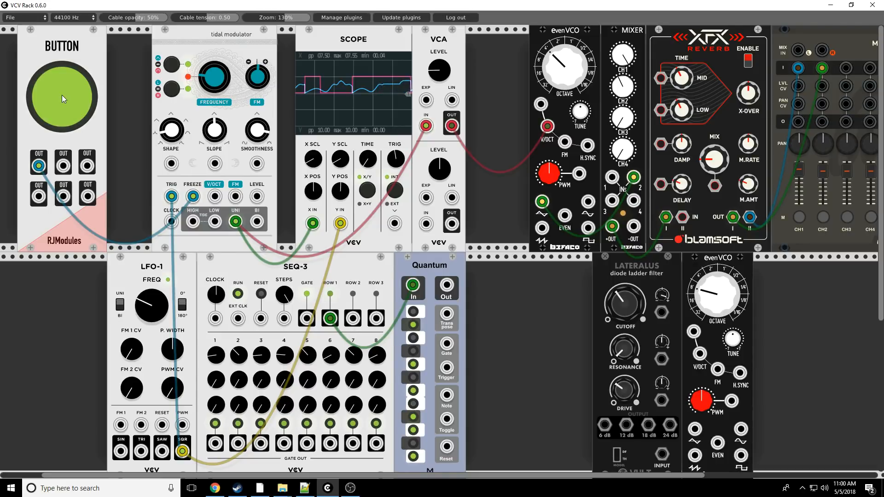
left_click(62, 95)
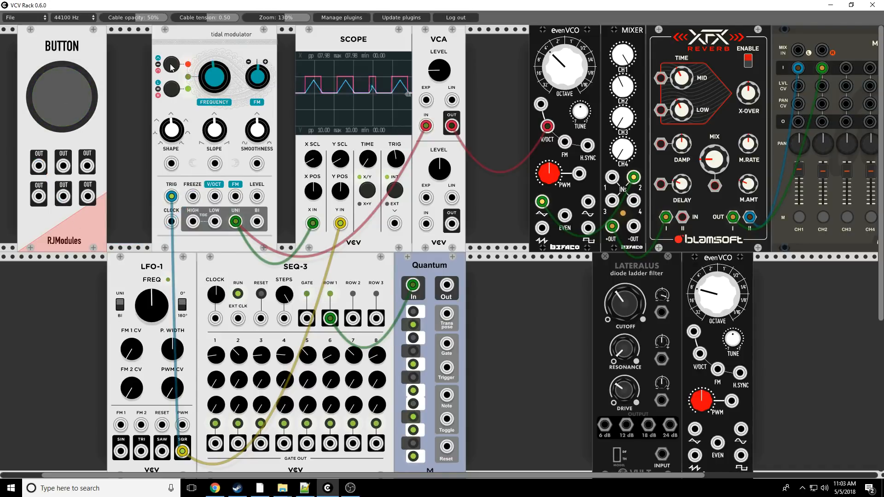
- Turn the tidal modulator's Shape down and adjust its Frequency above centre to shorten the triggered envelope
key("alt+Tab")
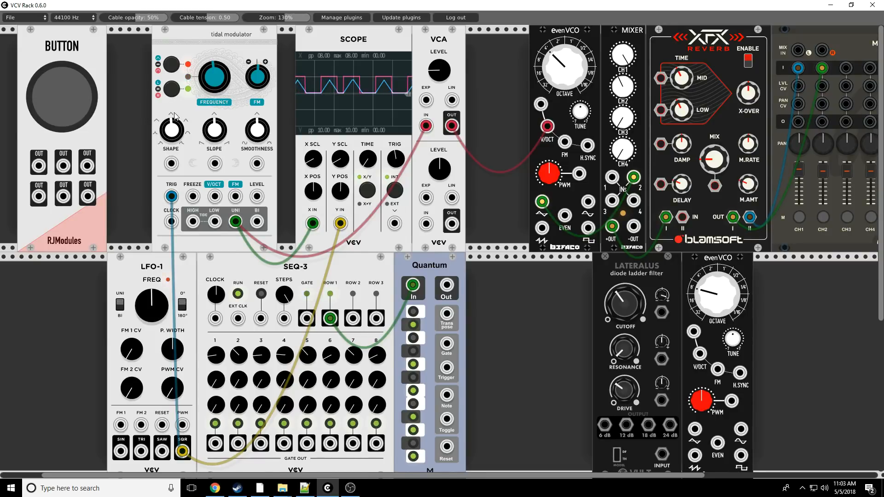
left_click_drag(174, 120, 174, 137)
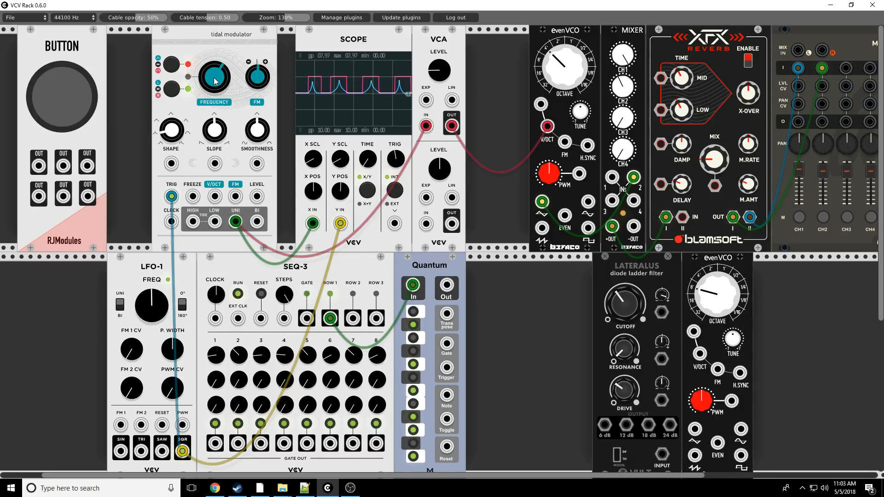
mouse_move(214, 81)
left_mouse_down()
mouse_move(214, 119)
mouse_move(214, 83)
left_mouse_up()
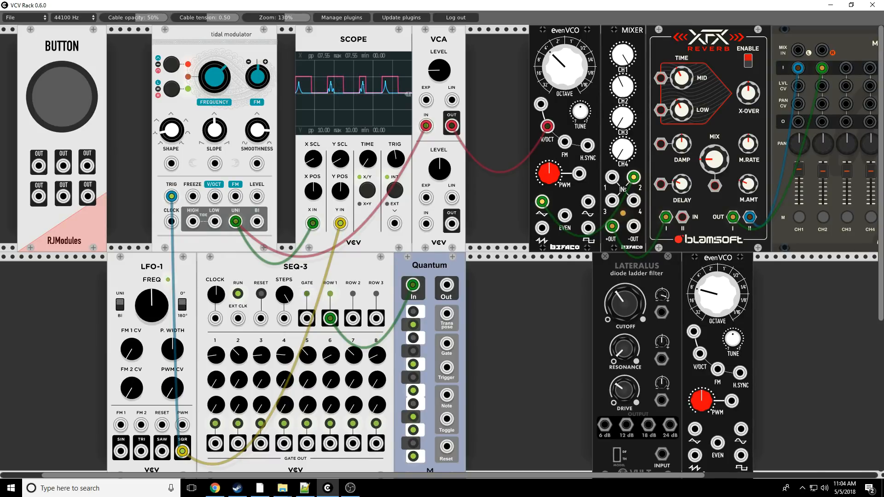
left_click_drag(221, 88, 221, 82)
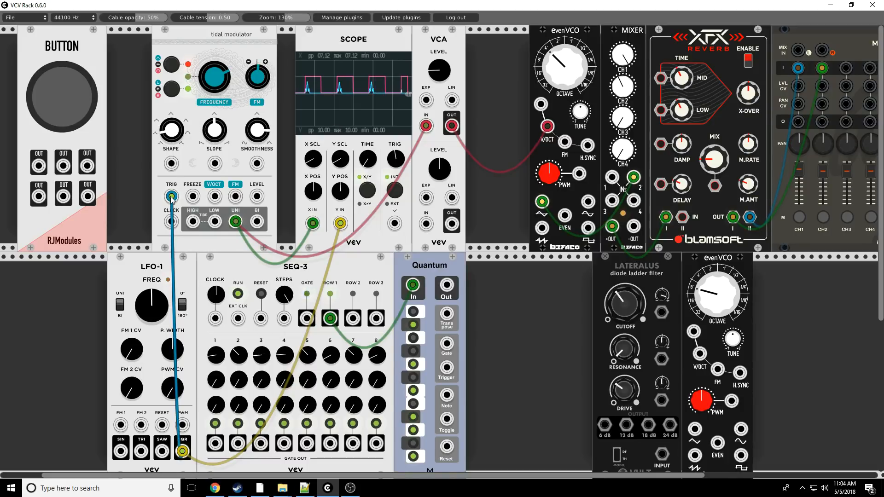
- Patch the Button's third output to the tidal modulator's Freeze input and repeatedly freeze and release the signal
left_click_drag(193, 197, 87, 165)
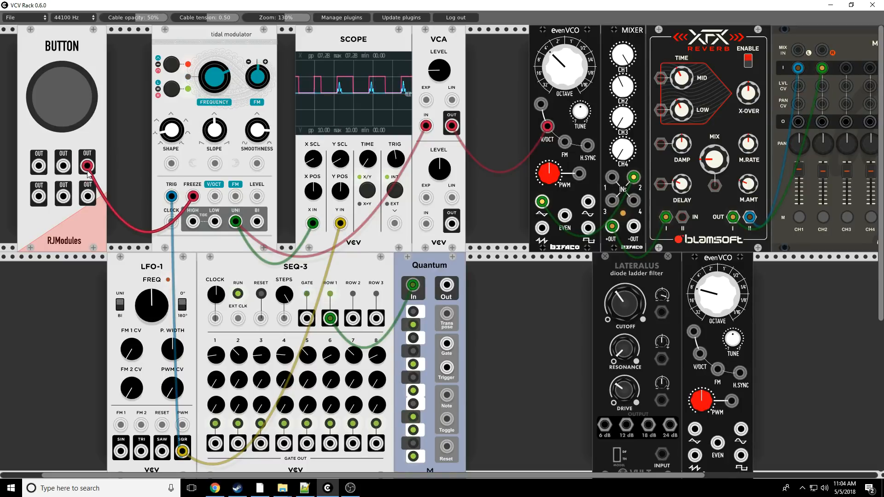
left_click(57, 101)
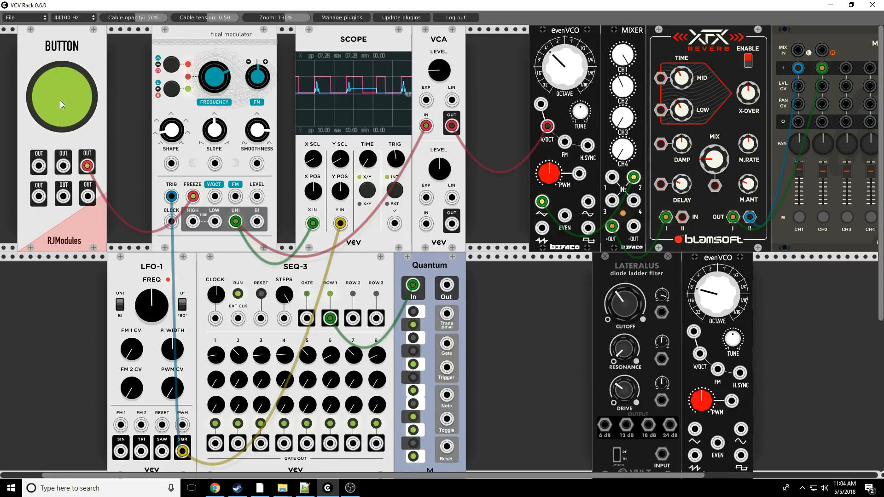
left_click(60, 101)
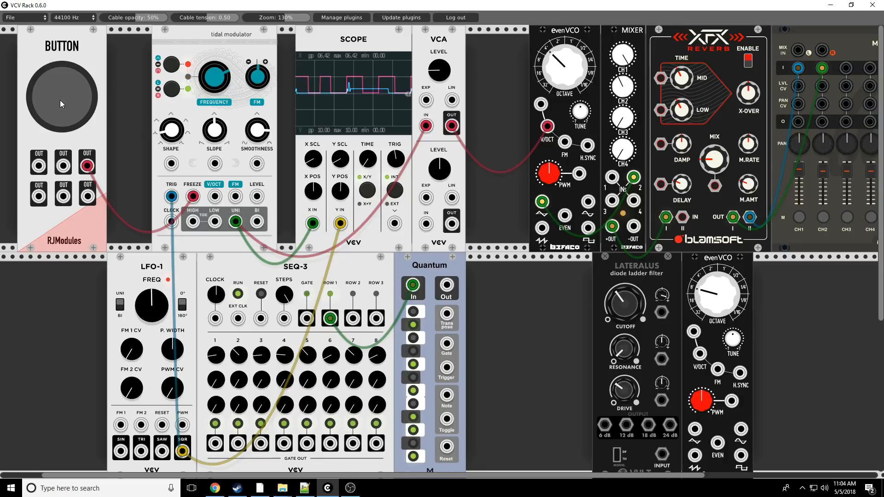
left_click(57, 101)
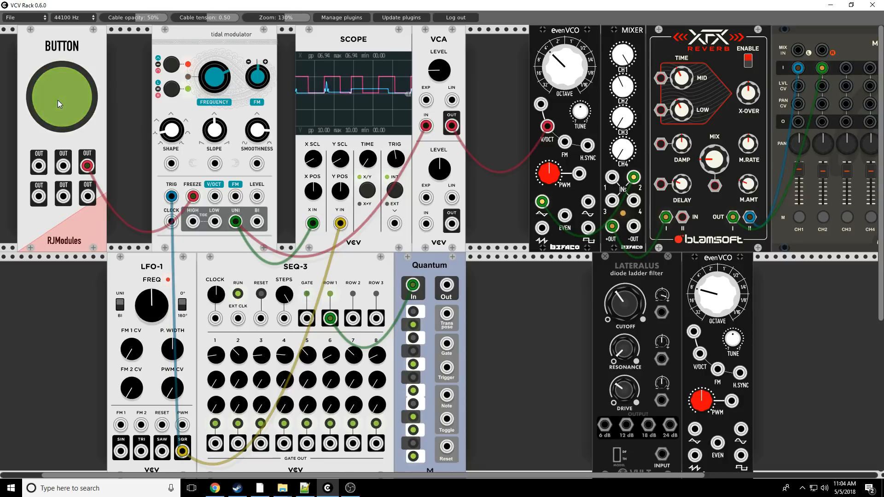
left_click(57, 100)
left_click(57, 101)
left_click(57, 100)
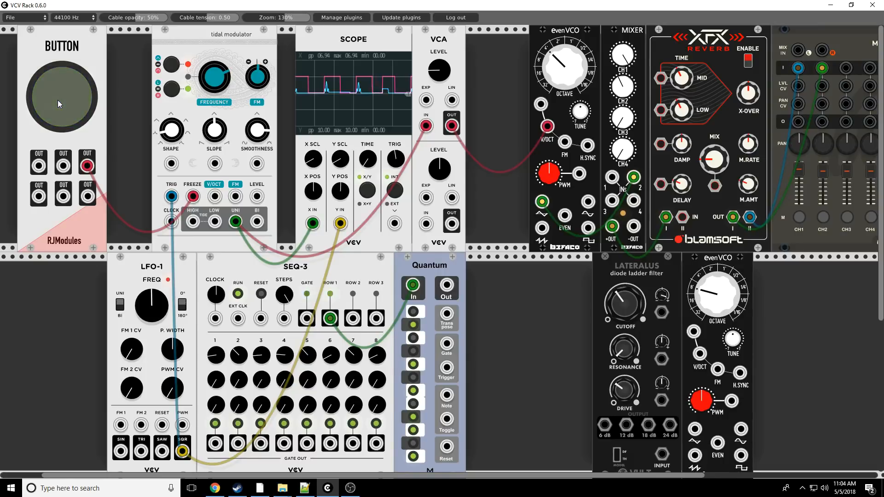
left_click(57, 100)
left_click(58, 101)
left_click(62, 87)
left_click(62, 88)
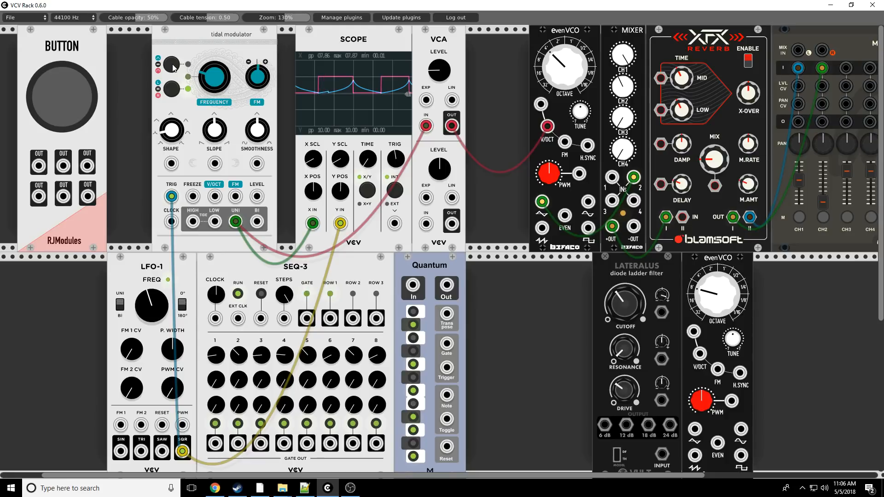
- Switch the tidal modulator to its red mode and cycle its range through to the green setting
left_click(172, 67)
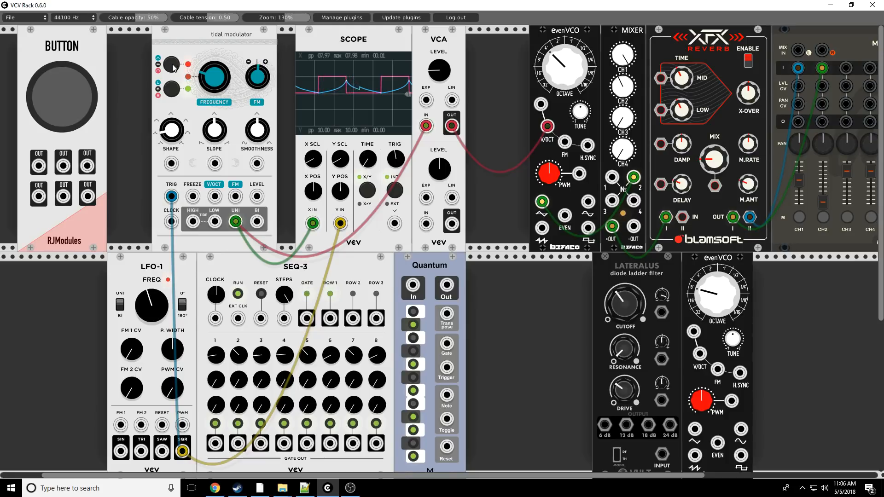
left_click(172, 89)
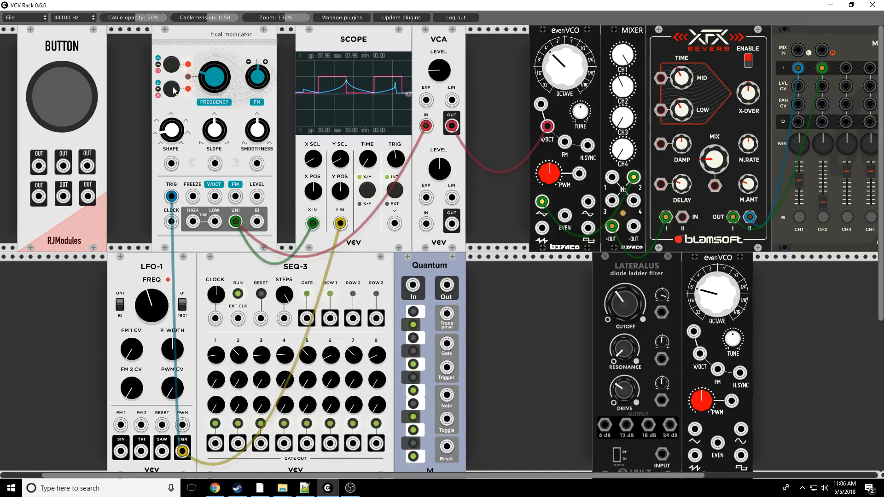
left_click(173, 89)
left_click(173, 89)
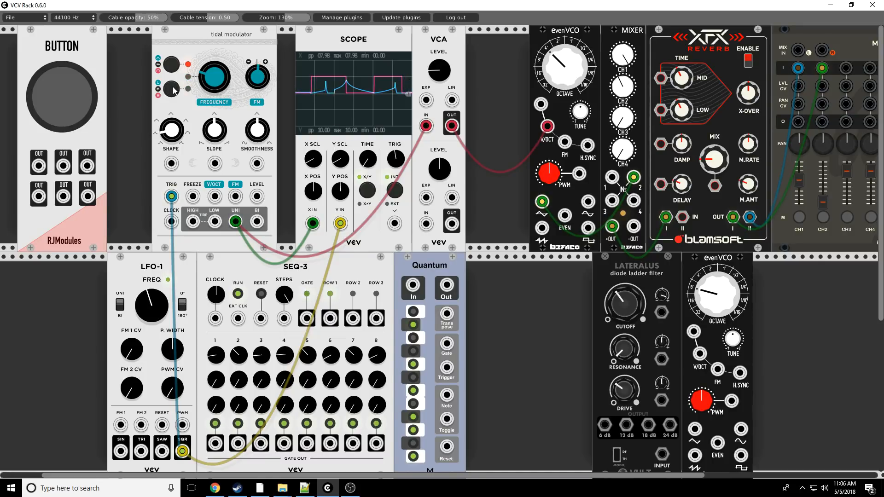
left_click(173, 89)
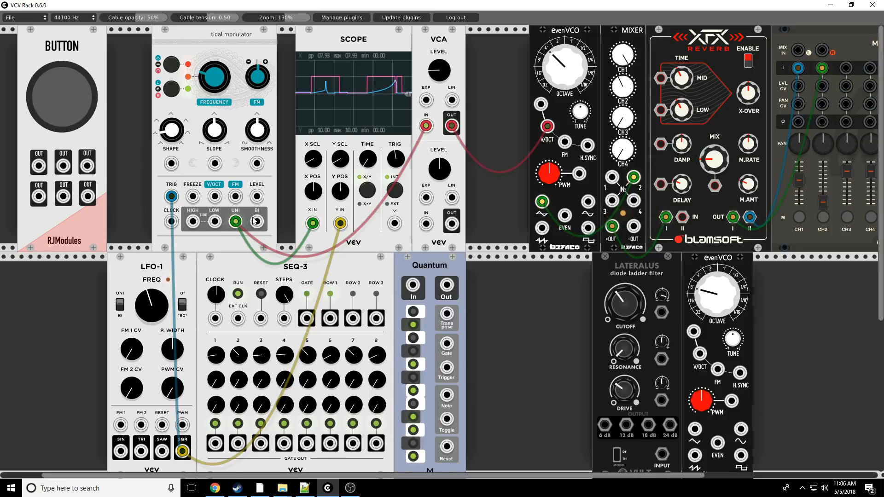
- Replace the LFO square at the Scope's Y input with the tidal modulator's BI output, and raise the output mixer's CH2 fader
left_click_drag(340, 225, 346, 289)
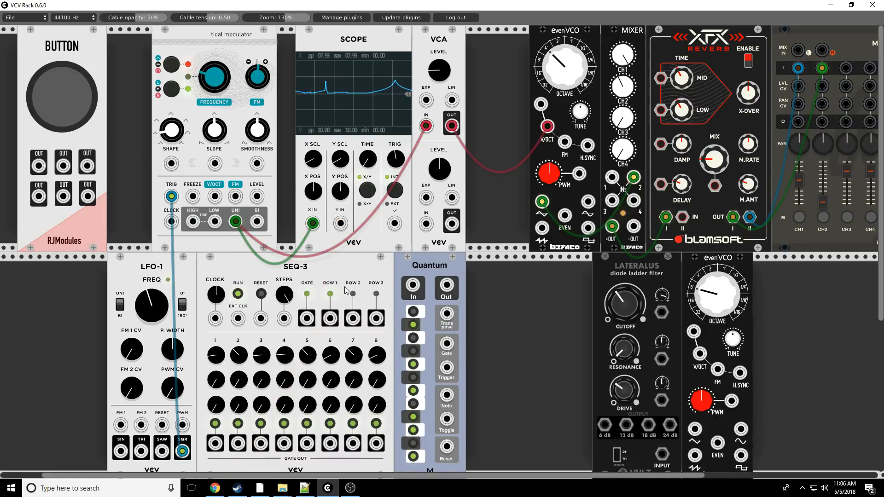
left_click_drag(341, 225, 258, 222)
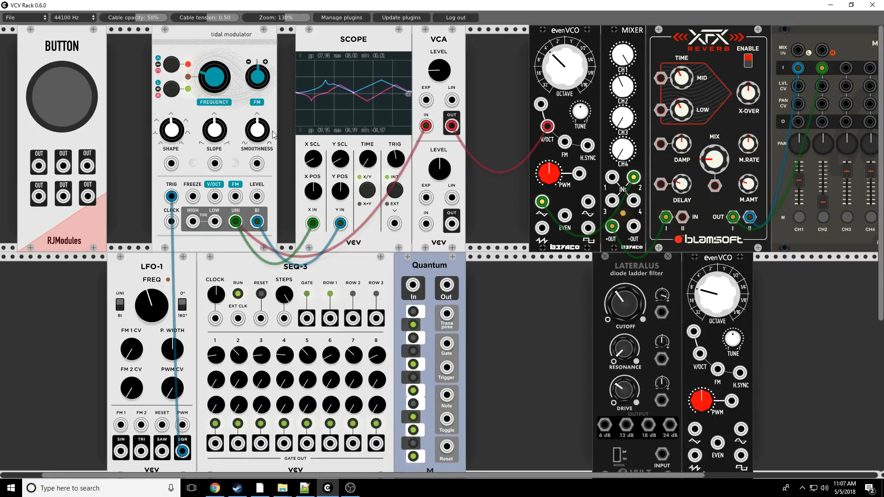
left_click_drag(823, 202, 823, 185)
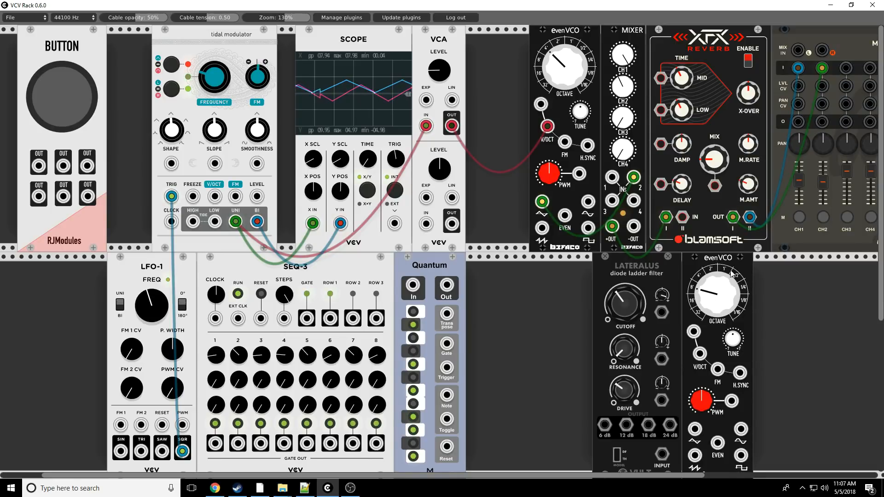
- Move the second evenVCO beside Quantum, and shift the tidal modulator, Scope and VCA together to free up rack space
left_click_drag(631, 264, 495, 264)
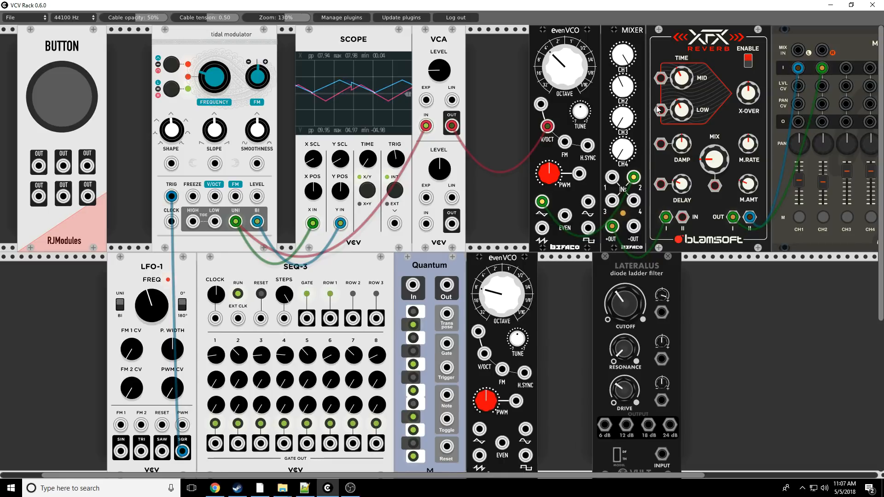
left_click_drag(267, 35, 231, 37)
left_click_drag(325, 32, 278, 39)
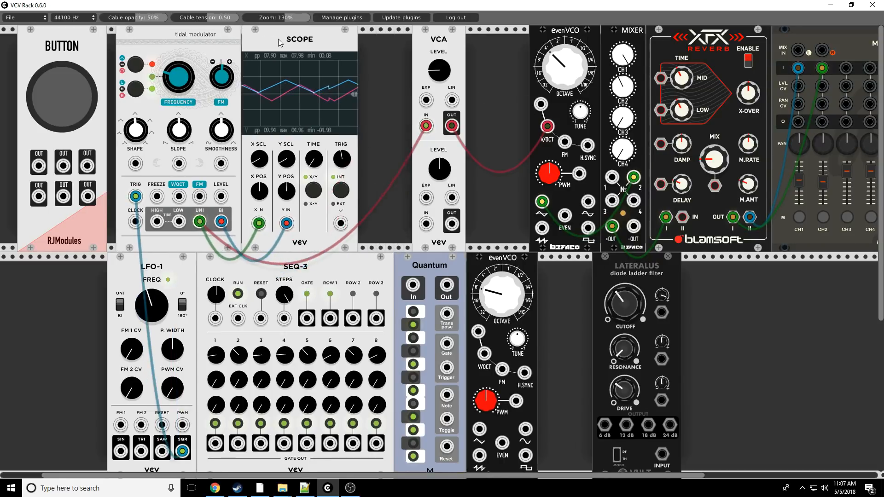
left_click_drag(431, 41, 366, 55)
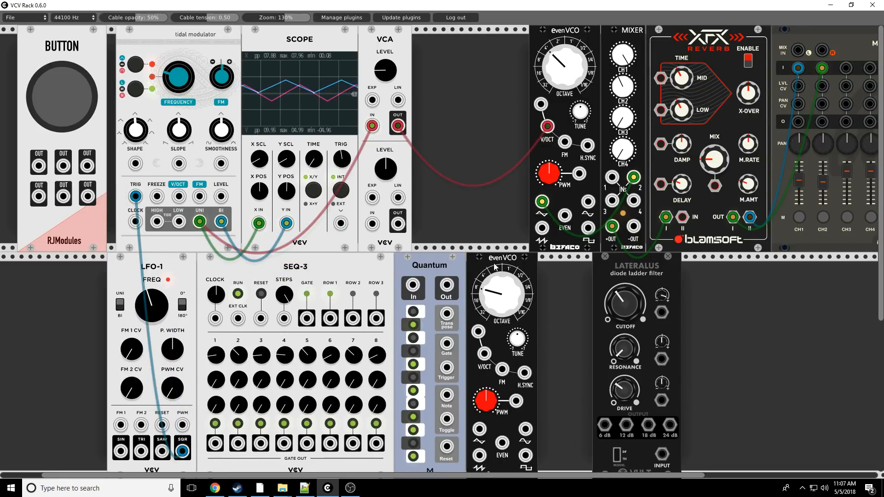
- Place the second evenVCO beside the VCA, and patch BI through the lower VCA and that oscillator into the output mixer's CH3
left_click_drag(495, 266, 450, 38)
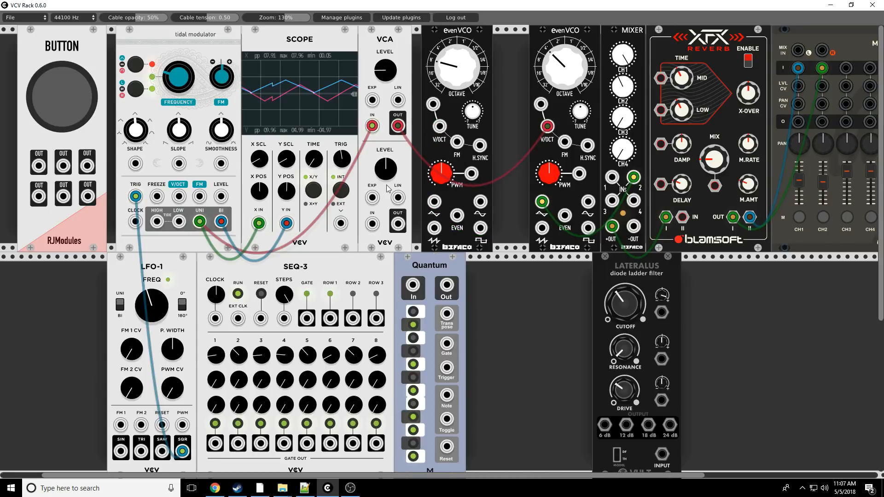
left_click_drag(440, 126, 221, 224)
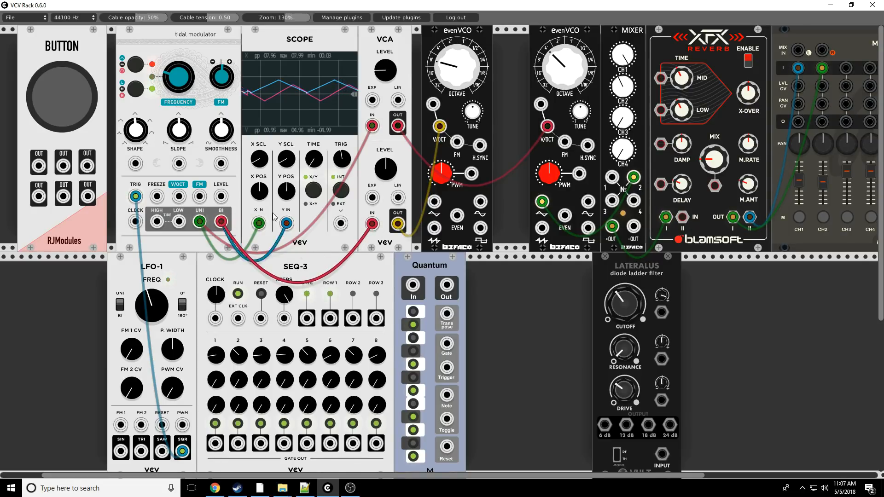
left_click_drag(434, 201, 846, 68)
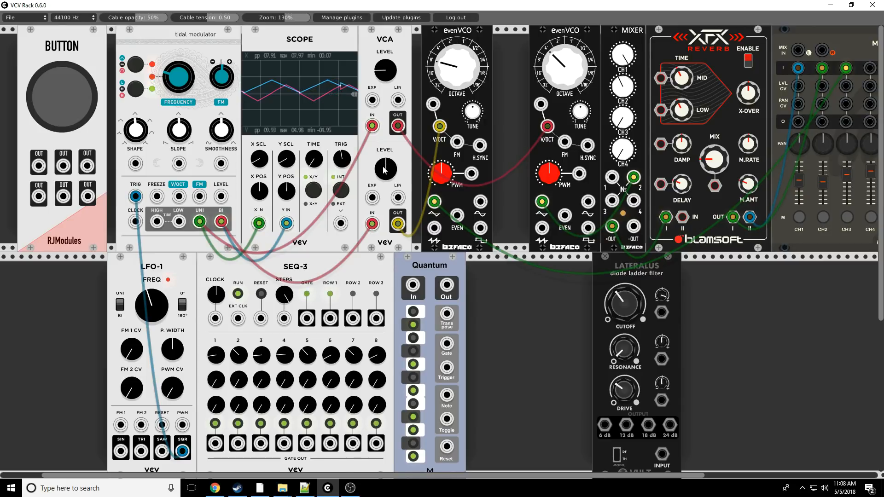
left_click_drag(384, 170, 384, 152)
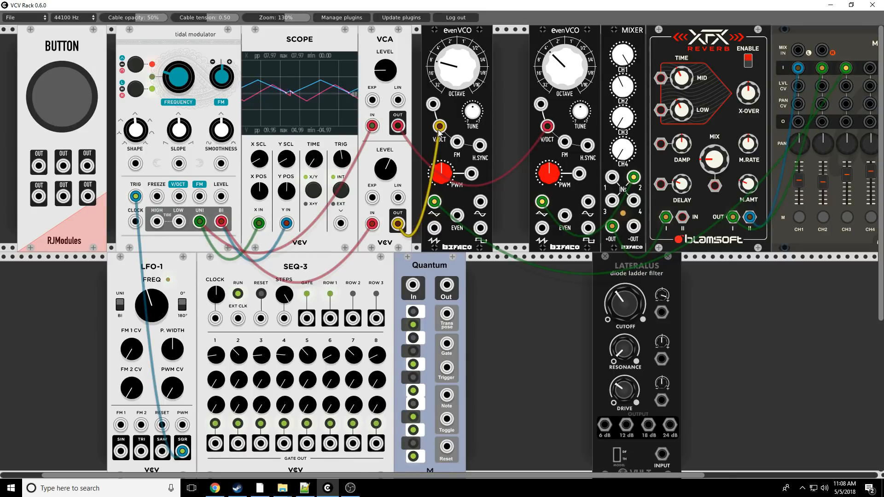
- Reroute the lower VCA's output through Quantum into the second evenVCO's V/OCT, and raise the oscillator's octave while lowering the VCA level
left_click_drag(438, 130, 447, 184)
left_click_drag(436, 126, 437, 126)
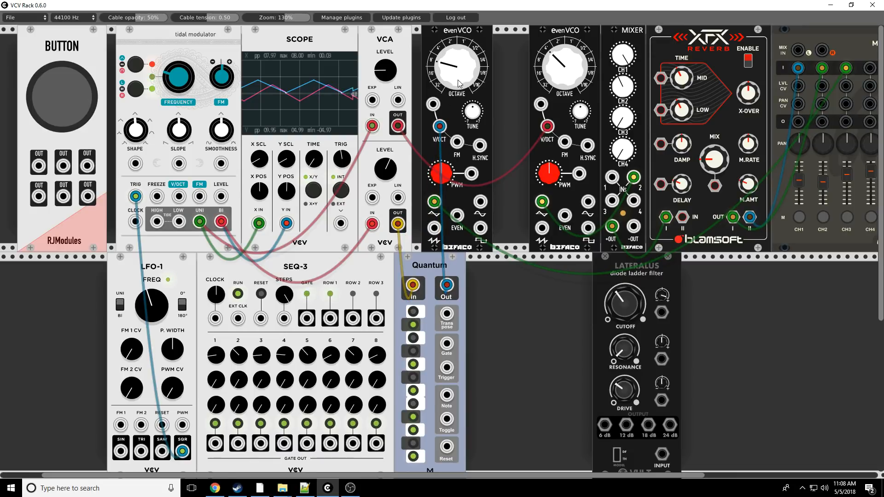
left_click_drag(458, 77, 458, 67)
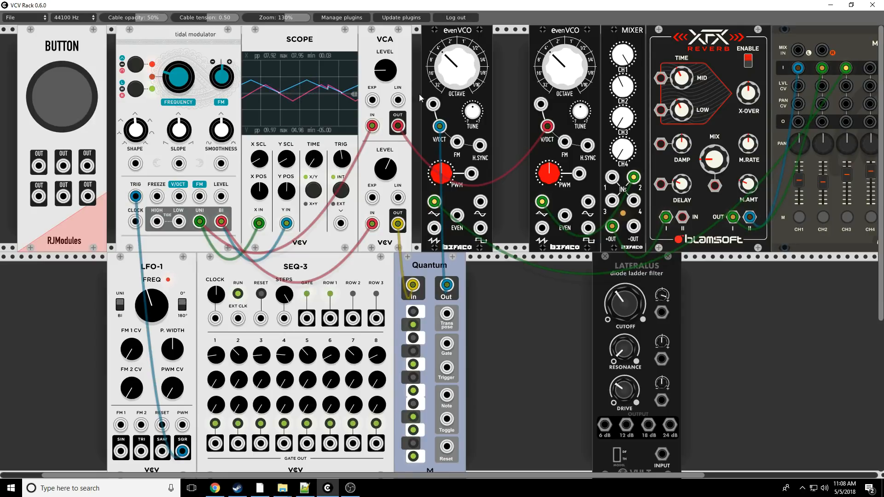
left_click_drag(385, 169, 385, 178)
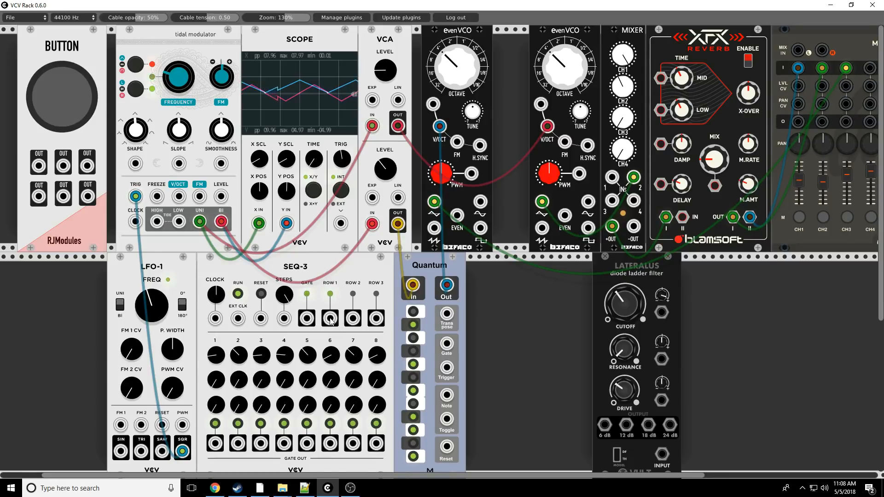
- Try SEQ-3's Row 1 output in the second evenVCO's free pitch input, and remove that cable again
left_click_drag(332, 321, 433, 105)
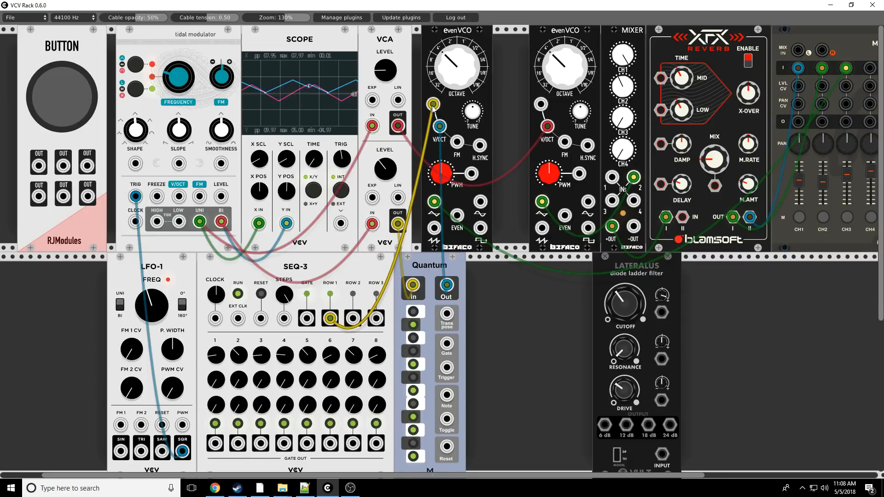
left_click_drag(433, 105, 433, 105)
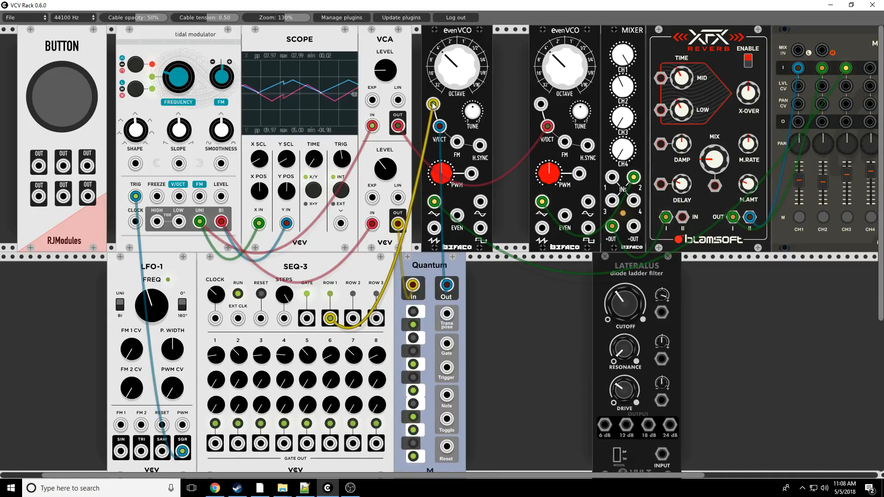
left_click_drag(432, 105, 368, 329)
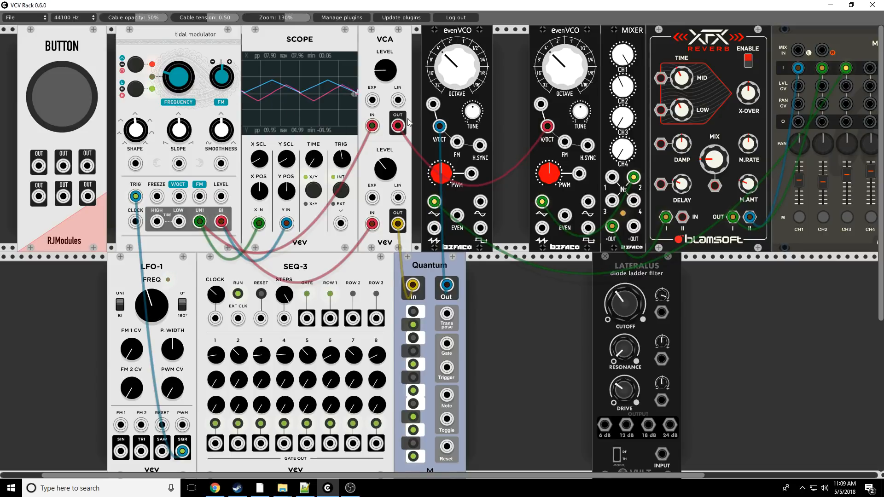
left_click_drag(371, 127, 394, 126)
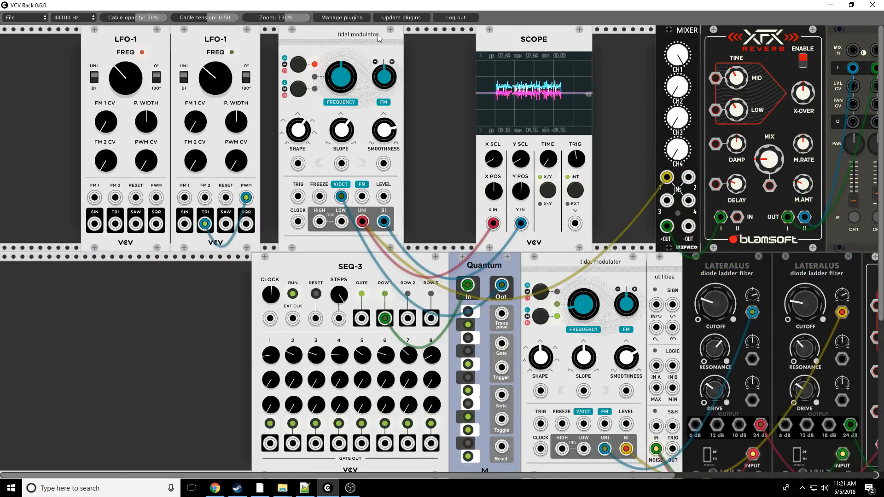
- Initialize the upper tidal modulator in the new patch
right_click(354, 37)
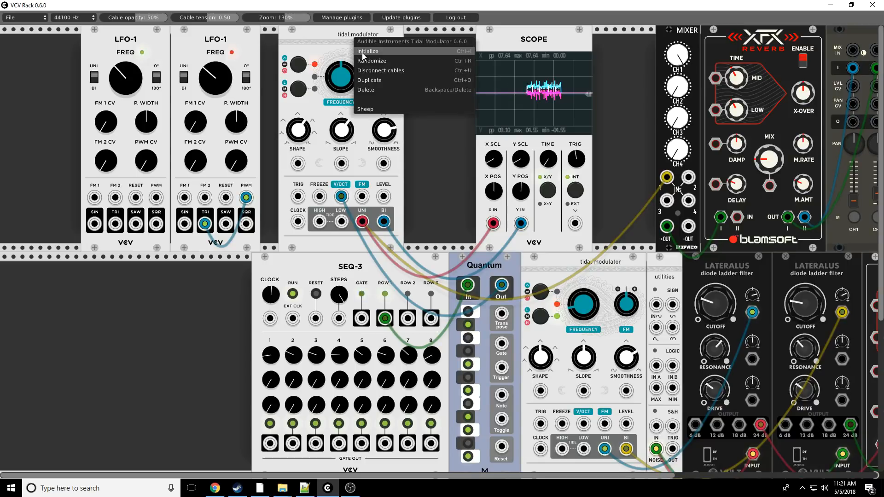
left_click(362, 52)
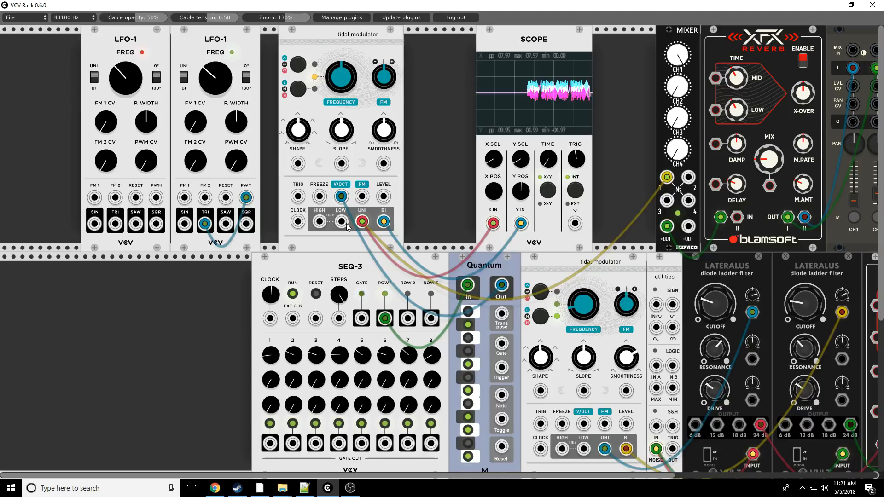
left_click_drag(467, 313, 501, 284)
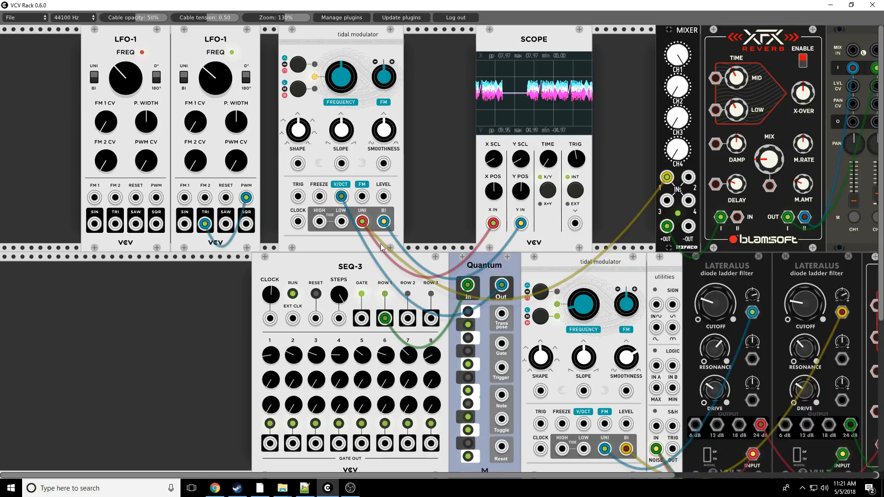
- Toggle the upper tidal modulator's Sheep option on, off and on again, leaving it as a wavetable oscillator
right_click(330, 42)
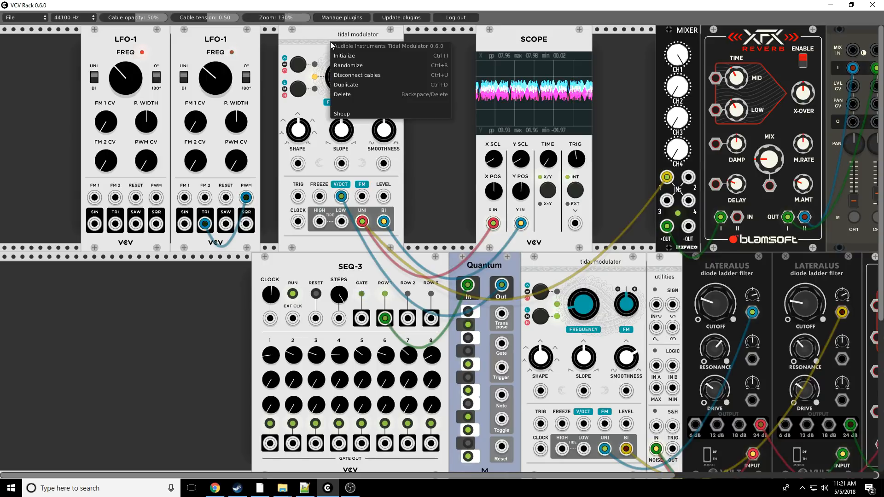
left_click(347, 115)
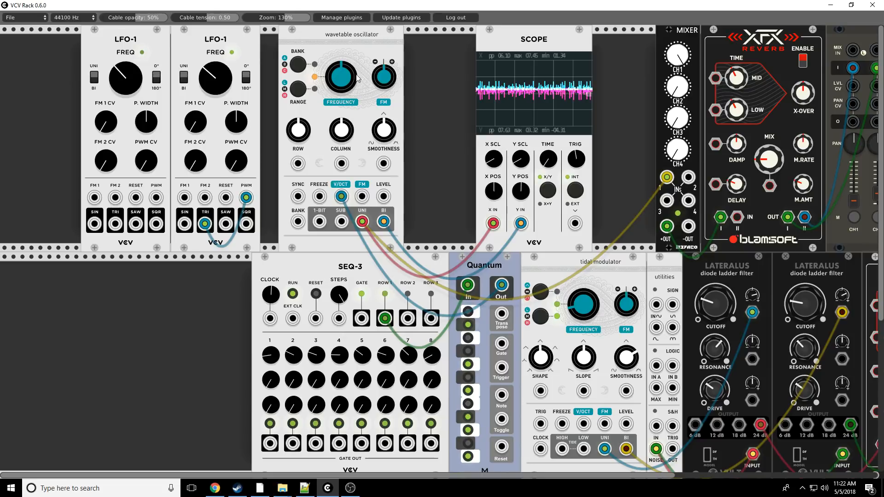
right_click(363, 33)
left_click(379, 106)
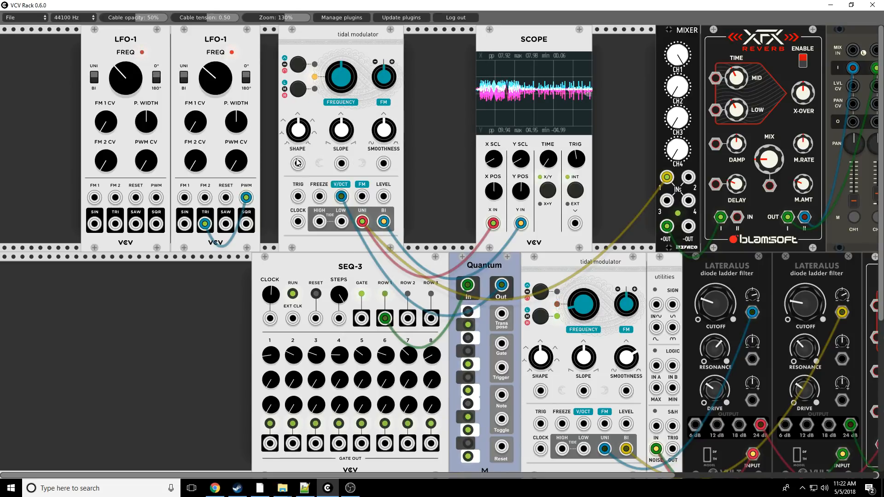
right_click(341, 35)
left_click(351, 108)
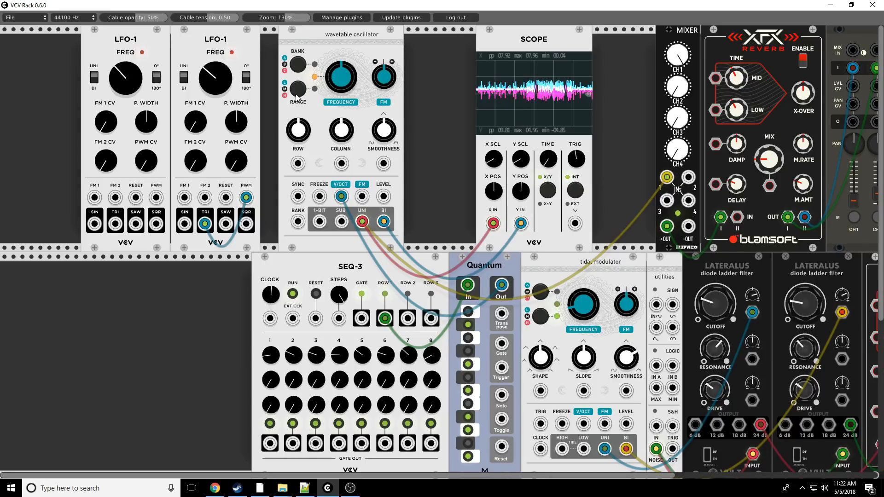
- Cycle the wavetable oscillator through its banks, ending on the green one, and sweep the Smoothness knob
left_click(297, 67)
left_click(298, 68)
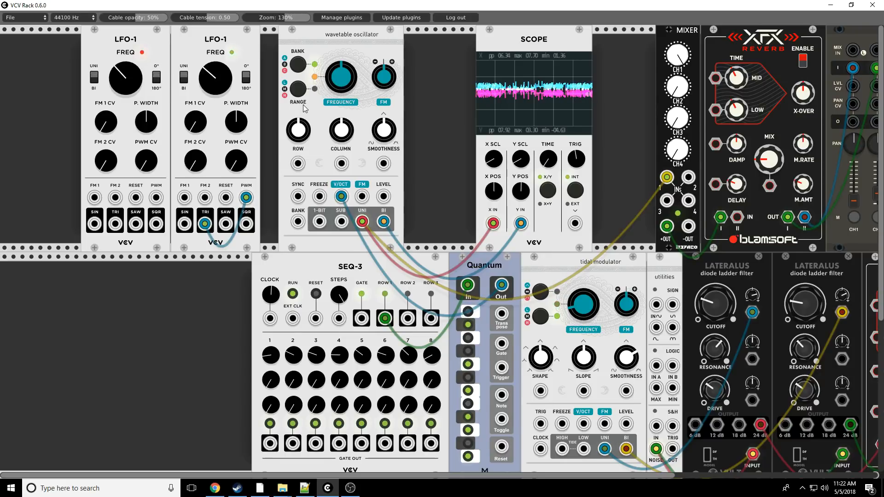
left_click(301, 68)
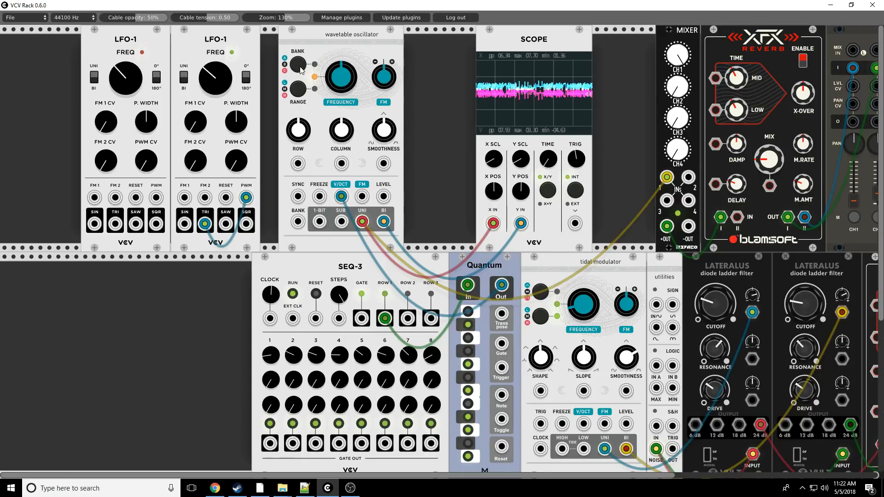
left_click_drag(385, 137, 385, 73)
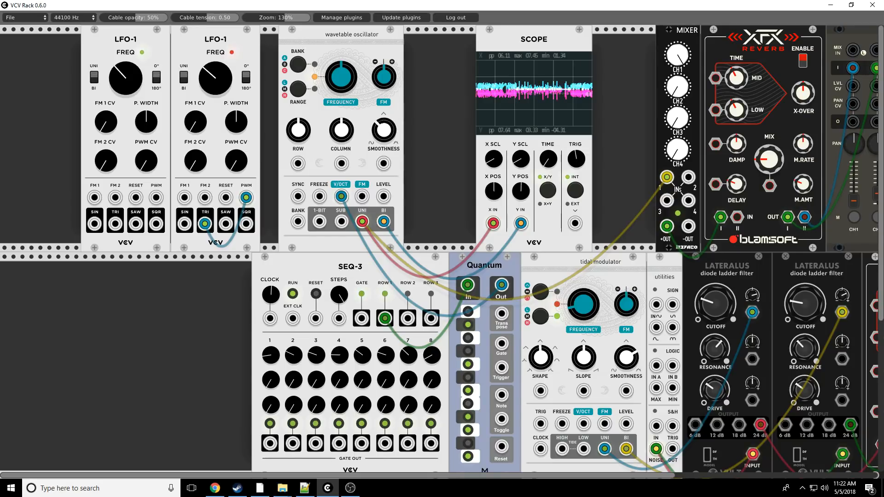
left_click(299, 68)
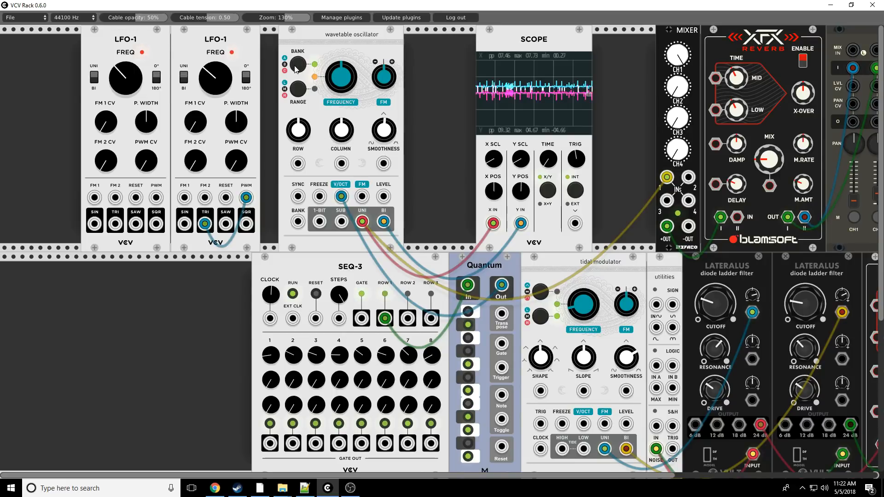
- Move SEQ-3 away from Quantum, and sweep the wavetable oscillator's Row and Column knobs up and down
left_click_drag(321, 303, 223, 305)
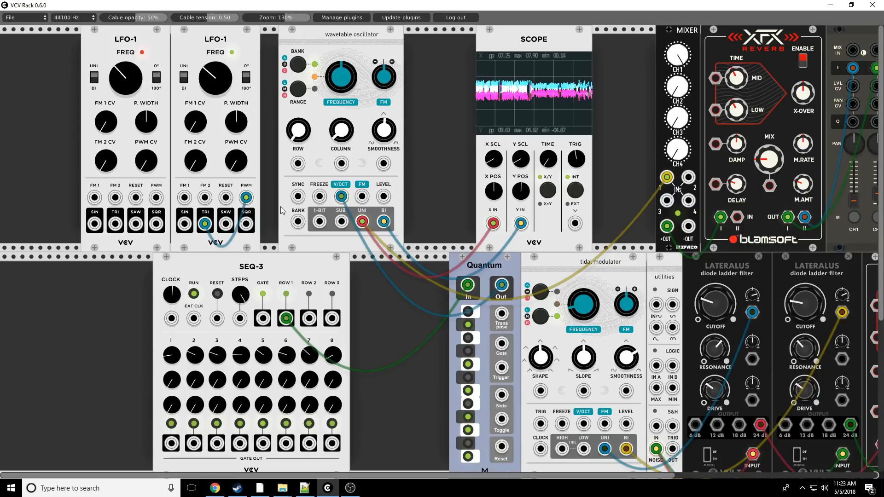
left_click_drag(300, 131, 300, 152)
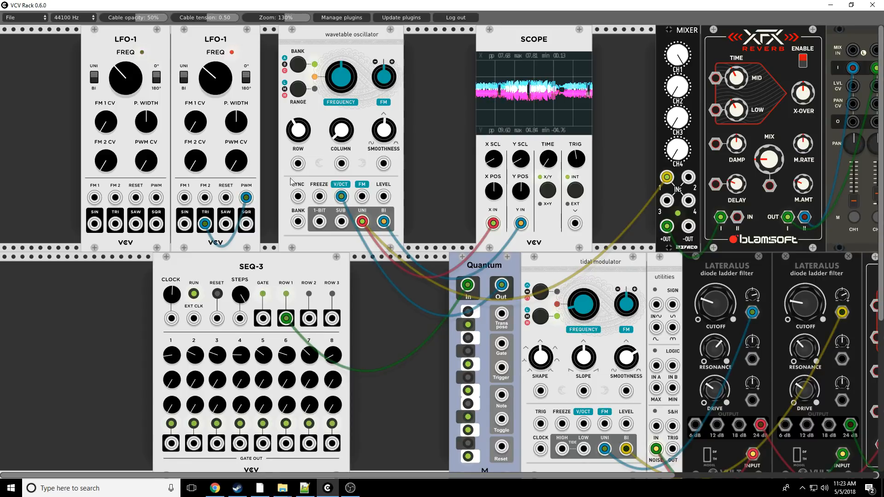
left_click_drag(340, 133, 341, 99)
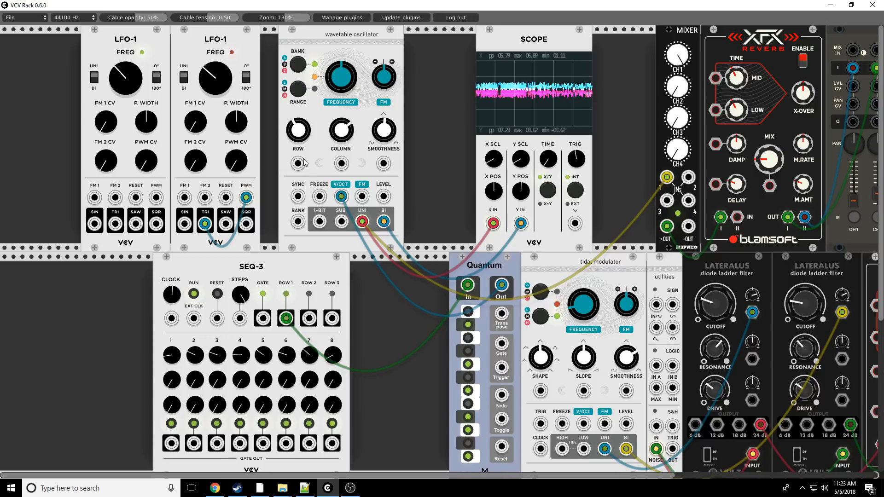
left_click_drag(297, 124, 297, 189)
left_click_drag(345, 124, 345, 221)
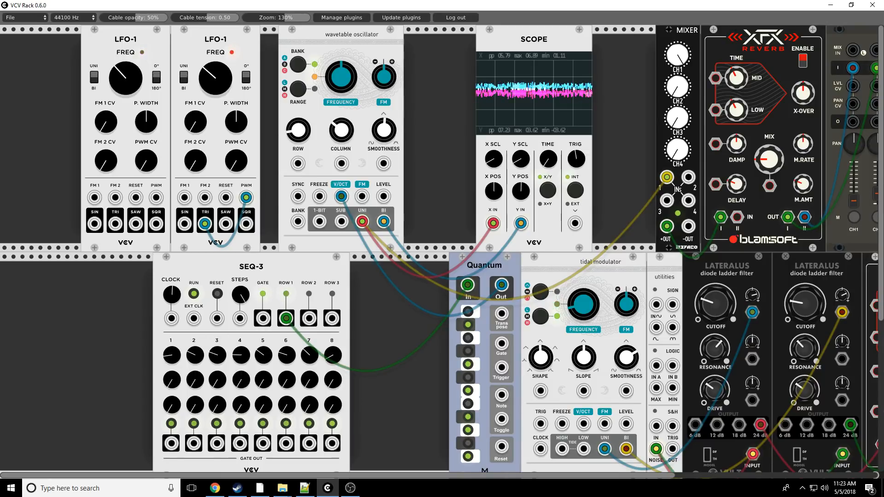
- Replace the LFO's PWM cable with triangle outputs from both LFO-1 modules into Row and Column, and set both knobs near centre
left_click_drag(246, 198, 218, 258)
left_click_drag(205, 224, 115, 224)
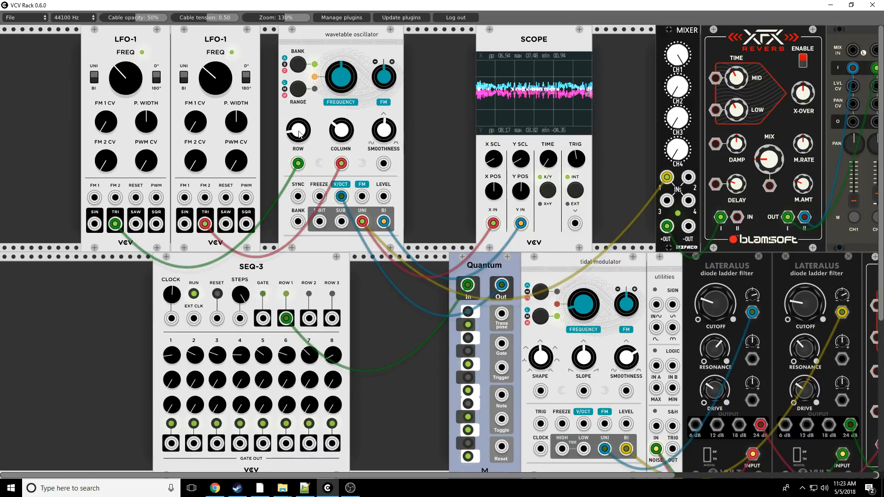
left_click_drag(299, 131, 299, 52)
left_click_drag(341, 130, 340, 87)
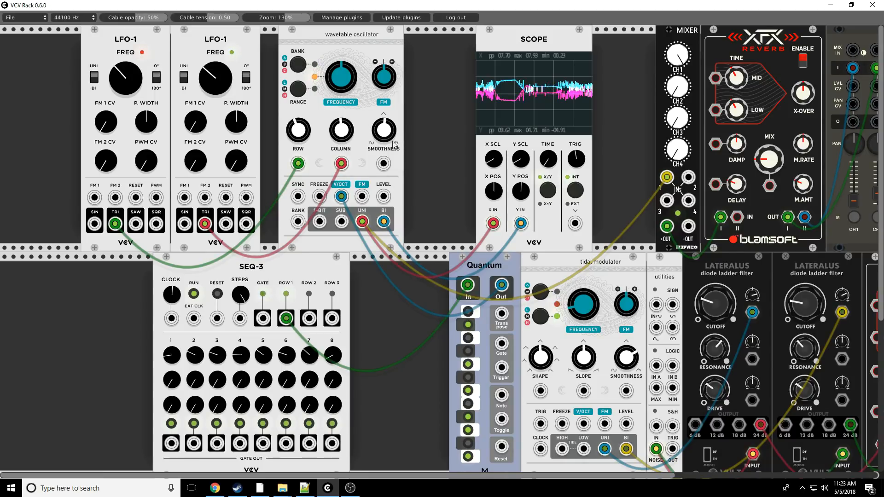
left_click_drag(386, 128, 385, 240)
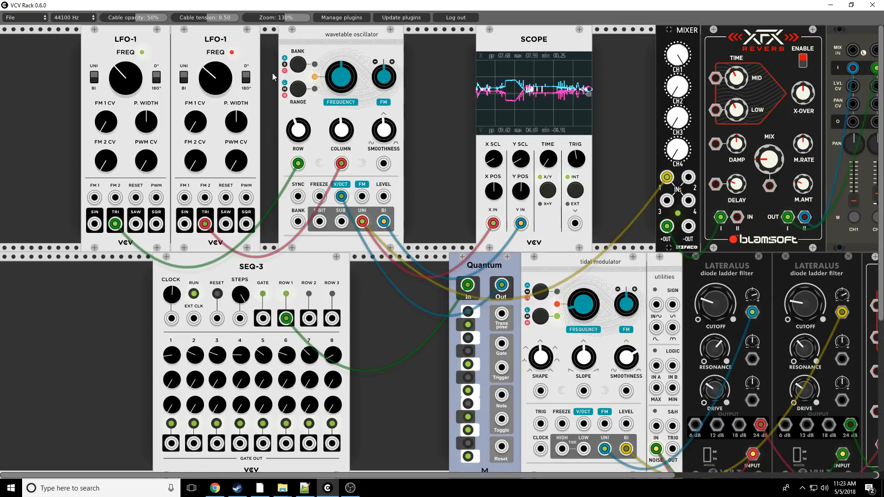
- Make room beside SEQ-3 for a duplicate LFO-1, and patch its triangle output to the wavetable oscillator's Smoothness input with the knob raised
left_click_drag(292, 275, 211, 274)
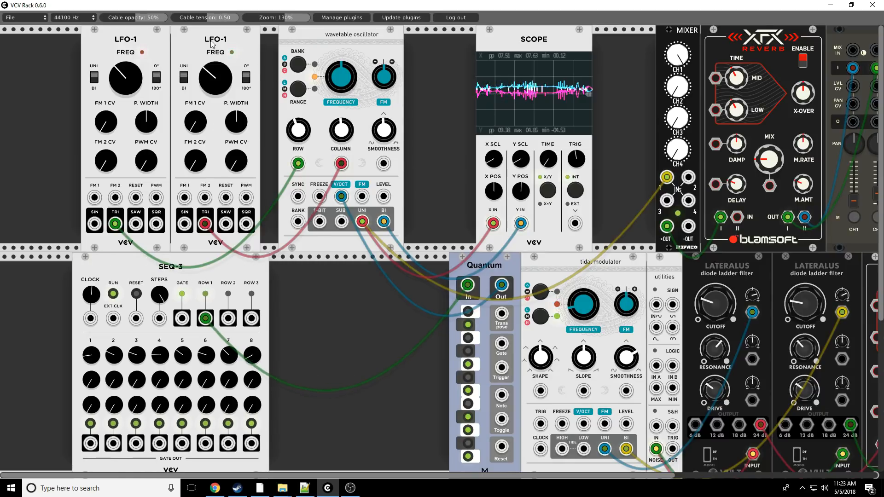
right_click(211, 45)
left_click(229, 85)
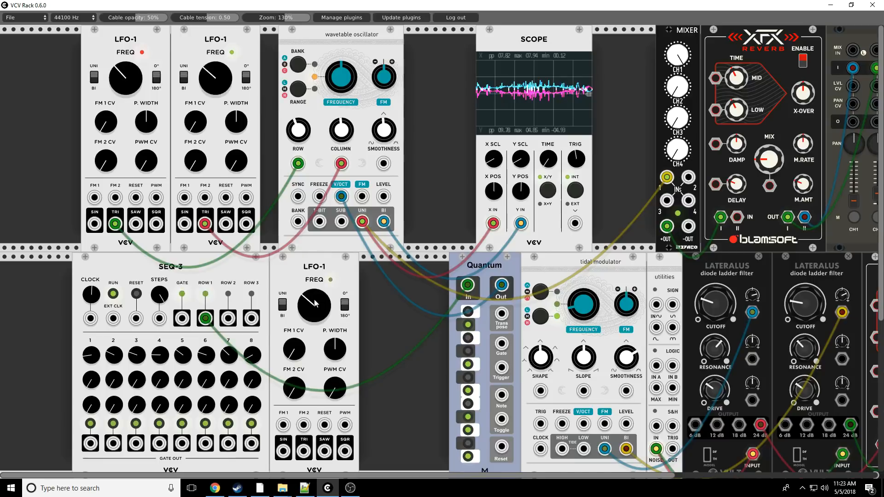
left_click_drag(304, 451, 384, 166)
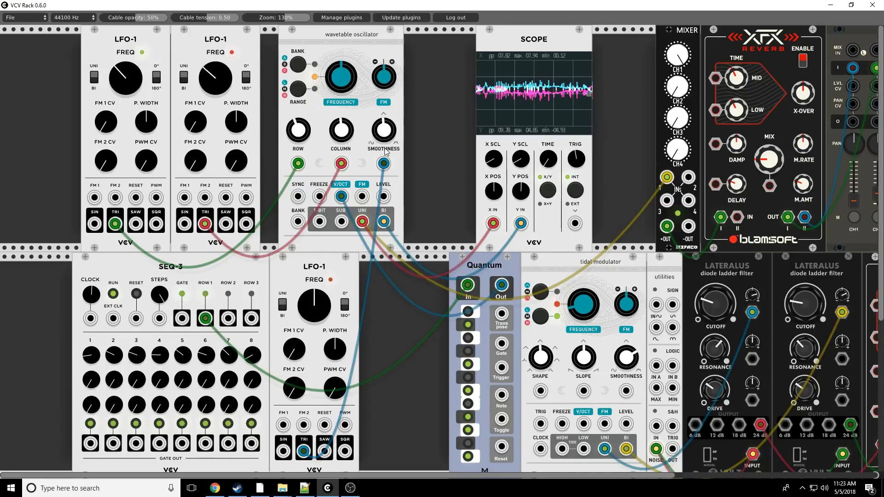
left_click_drag(390, 129, 390, 37)
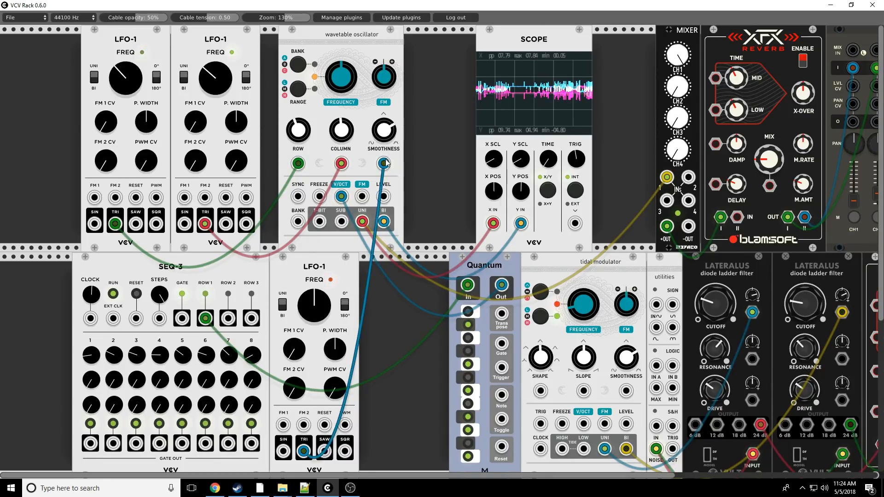
- Disconnect the LFO cables from the wavetable oscillator's Smoothness, Row and Column inputs
left_click_drag(386, 163, 338, 110)
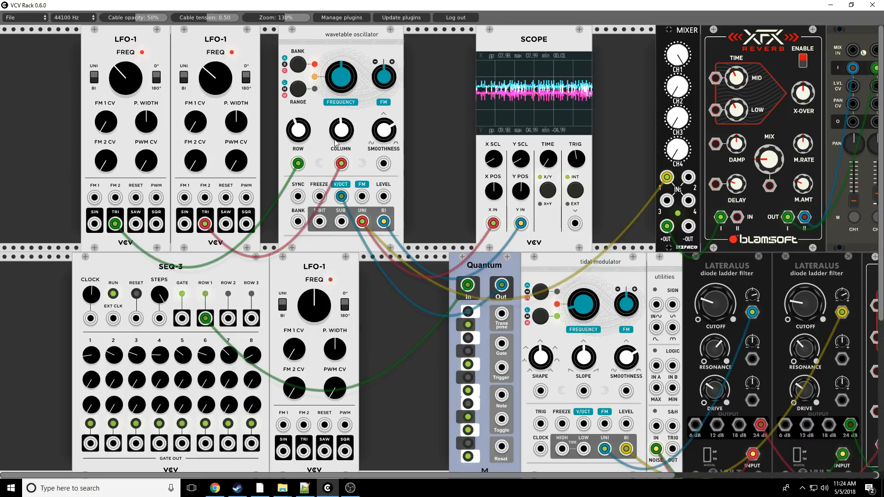
left_click_drag(298, 163, 216, 203)
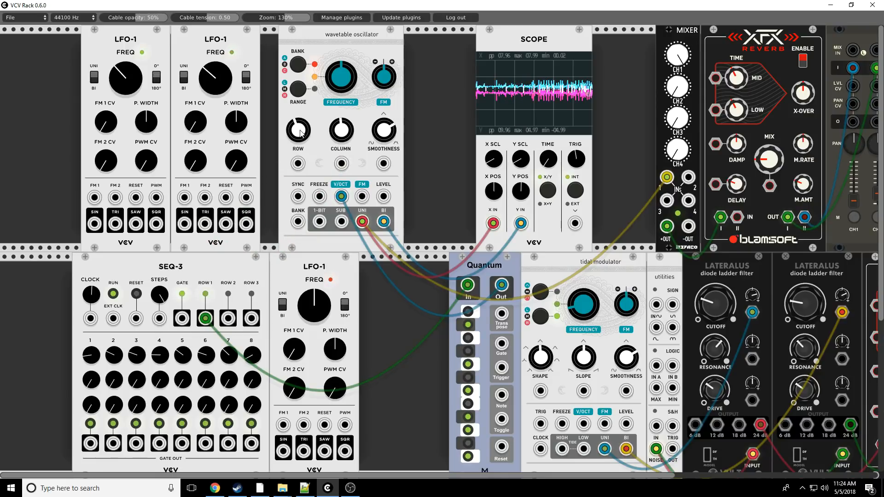
- Sweep the wavetable oscillator's Row knob down and back up, and adjust its Column and Smoothness knobs
left_click_drag(301, 126, 300, 236)
left_click_drag(340, 130, 340, 107)
left_click_drag(384, 130, 384, 115)
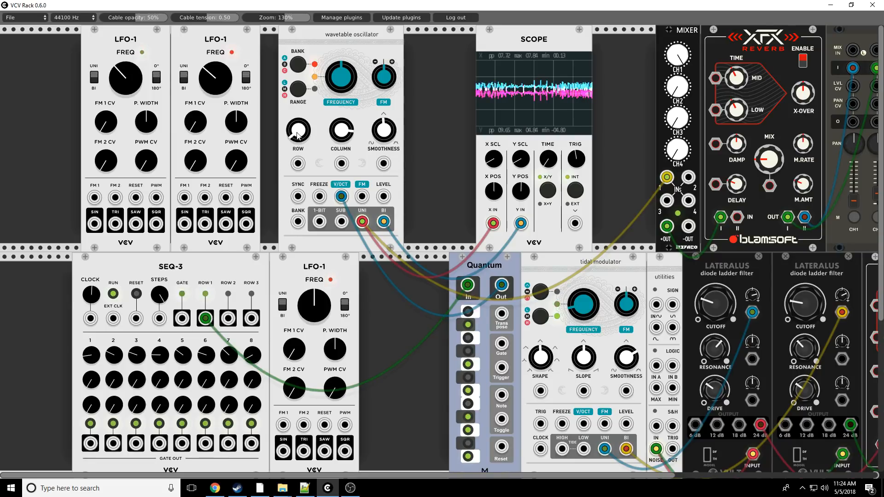
left_click_drag(300, 130, 299, 50)
left_click_drag(298, 125, 297, 77)
left_click_drag(332, 136, 332, 145)
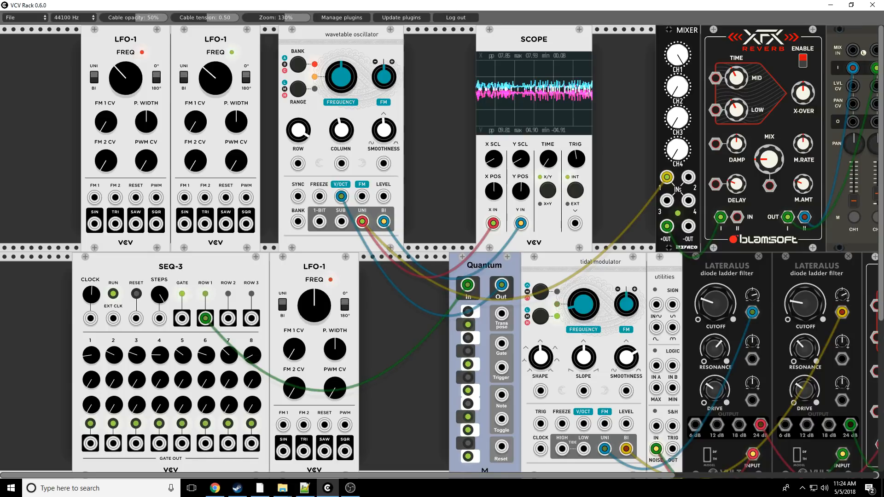
left_click_drag(379, 131, 379, 87)
- Try the second LFO-1's triangle output on the wavetable oscillator's Column input with the knob lowered, and remove the cable
left_click_drag(342, 131, 206, 224)
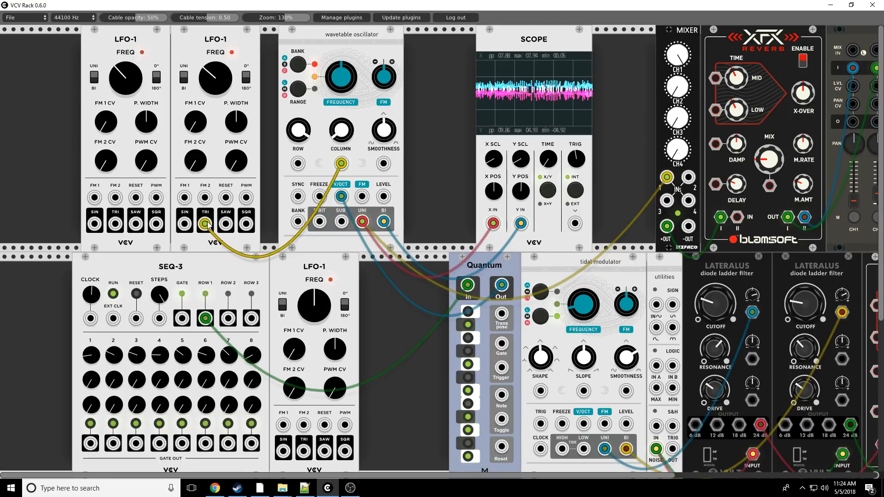
left_click_drag(206, 223, 290, 258)
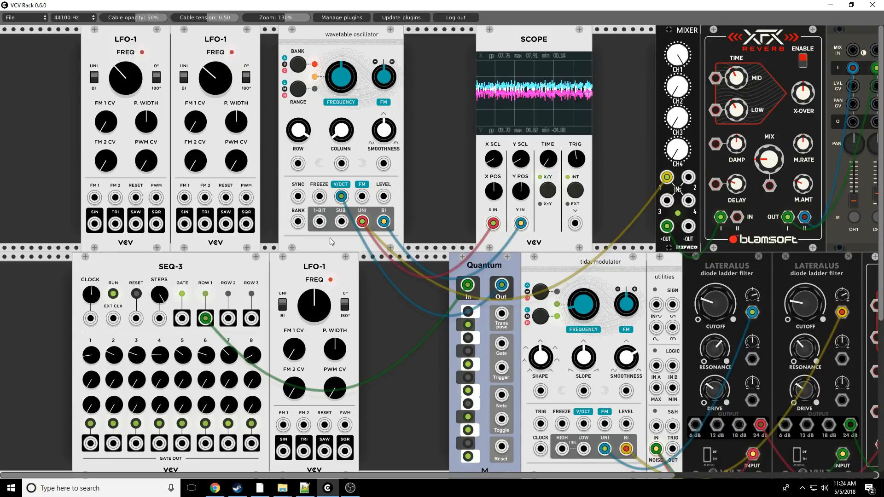
- Switch the wavetable oscillator out of Sheep mode to the tidal modulator and back to Sheep
right_click(336, 34)
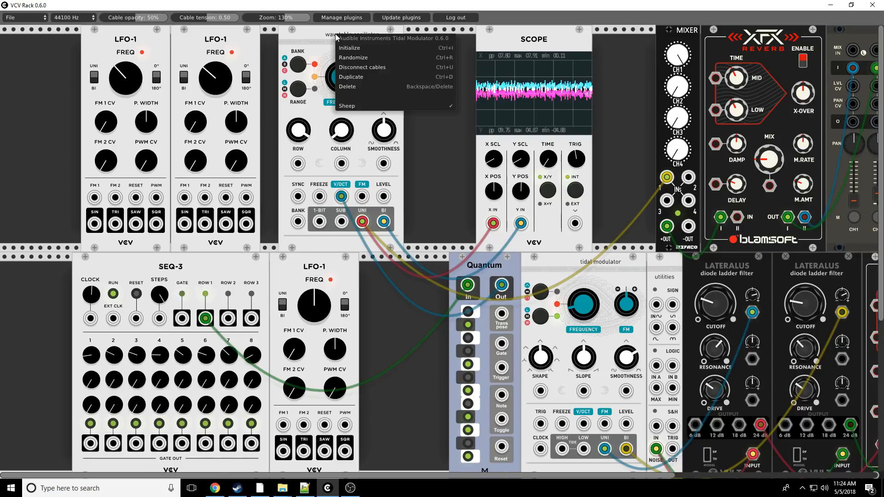
left_click(355, 106)
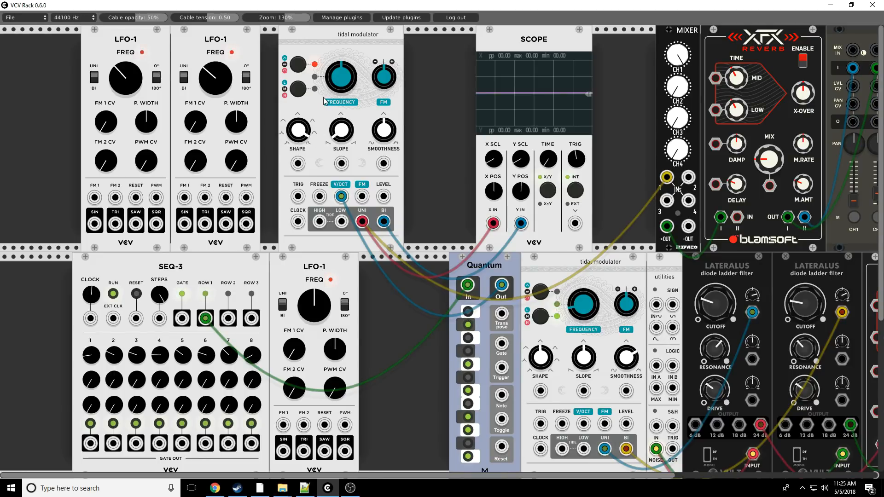
right_click(323, 37)
left_click(339, 118)
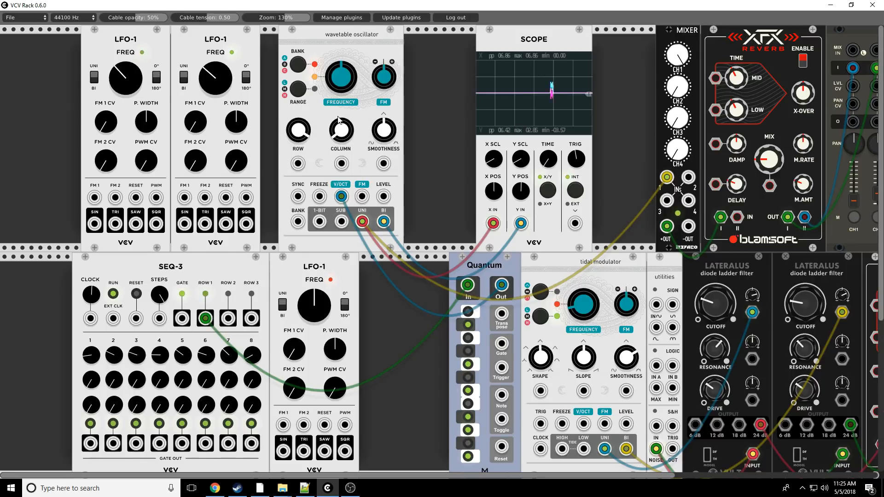
- Unmute channels 3 and 4 on the mixer and raise the Resonance knobs of both Lateralus filters
left_click_drag(436, 474, 587, 474)
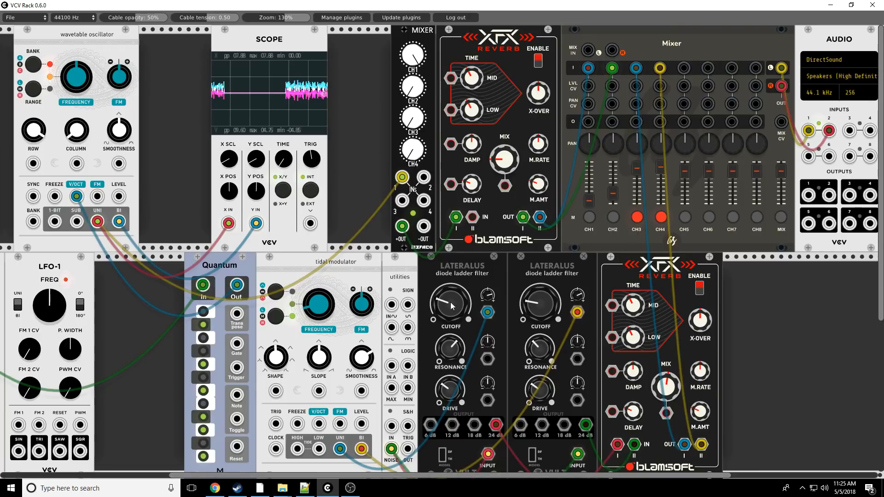
left_click(637, 216)
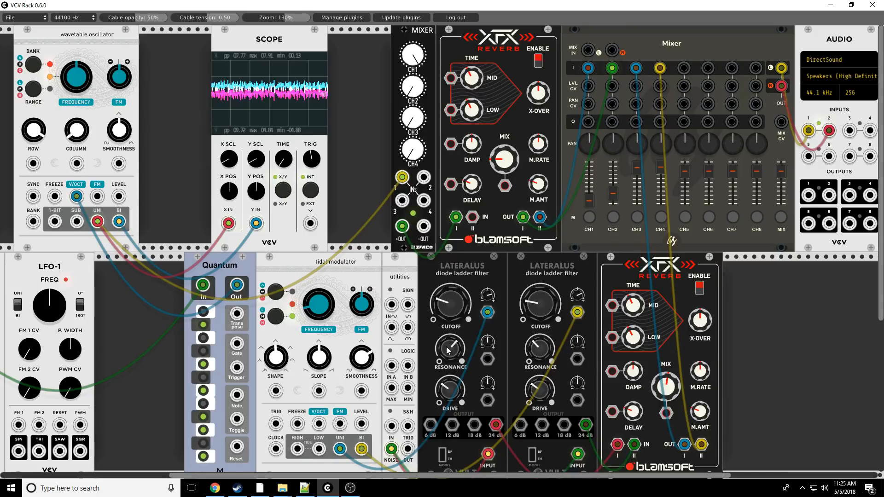
left_click_drag(450, 349, 450, 325)
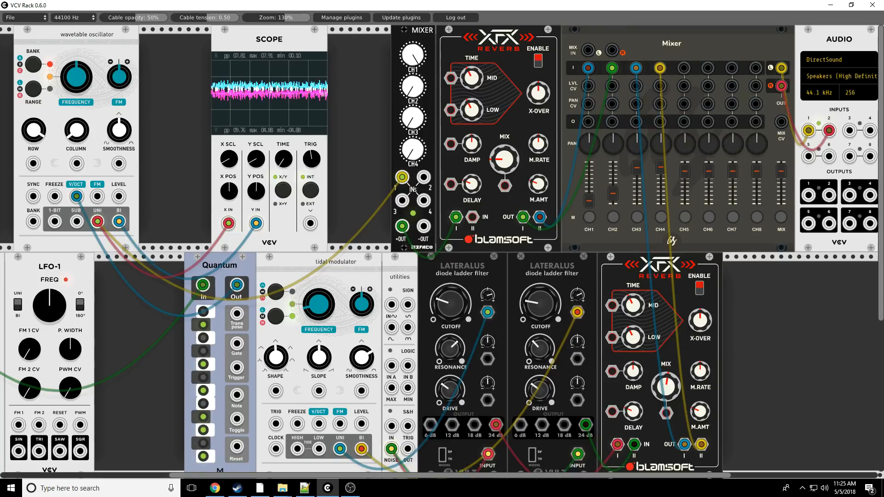
left_click_drag(521, 355, 540, 350)
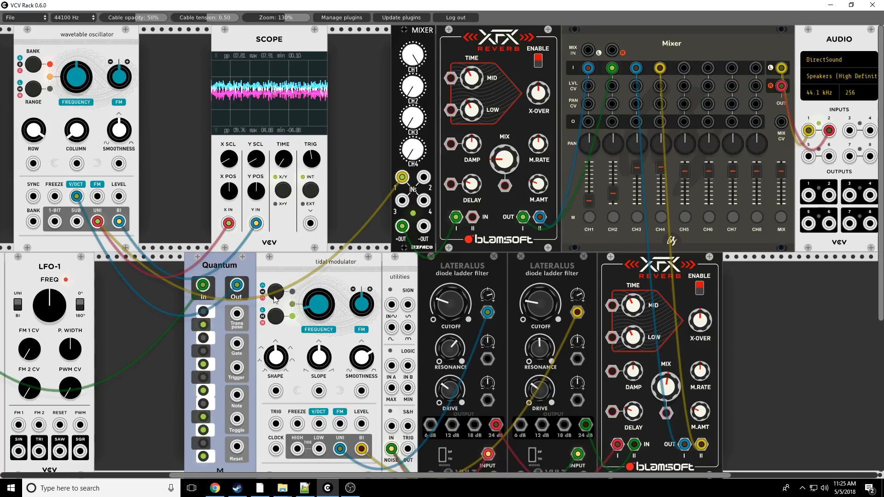
scroll(206, 479, "left", 10)
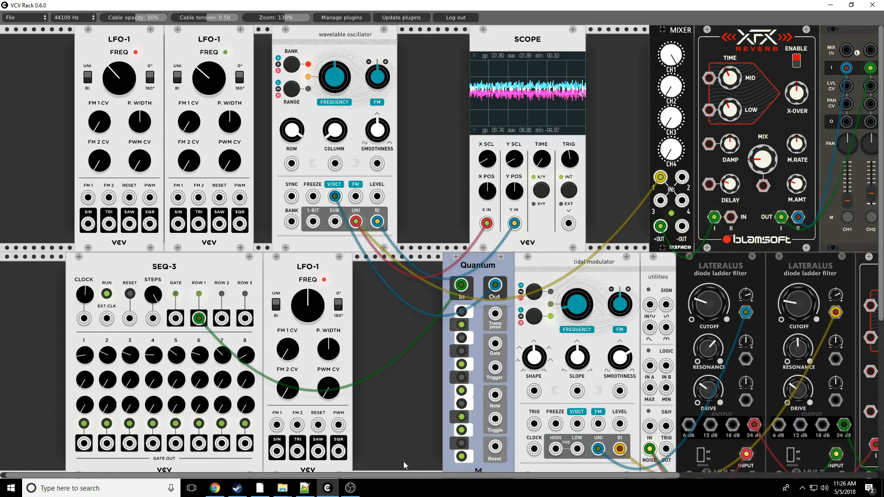
left_click_drag(394, 475, 669, 475)
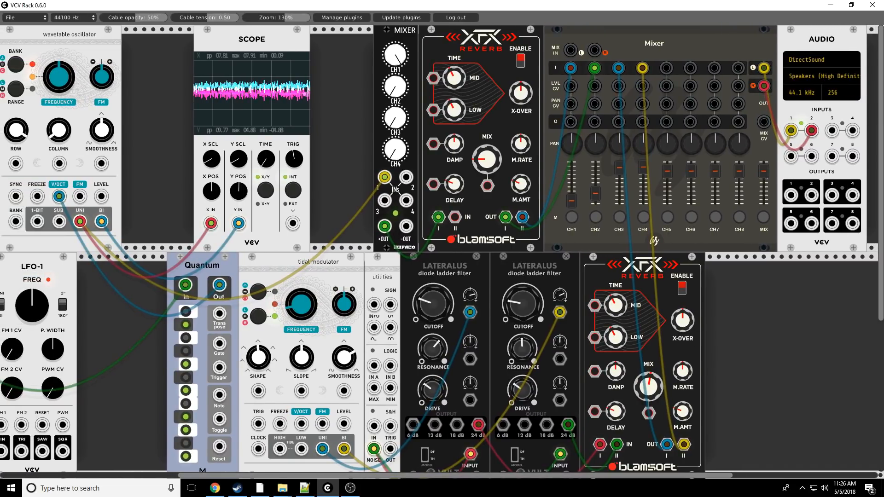